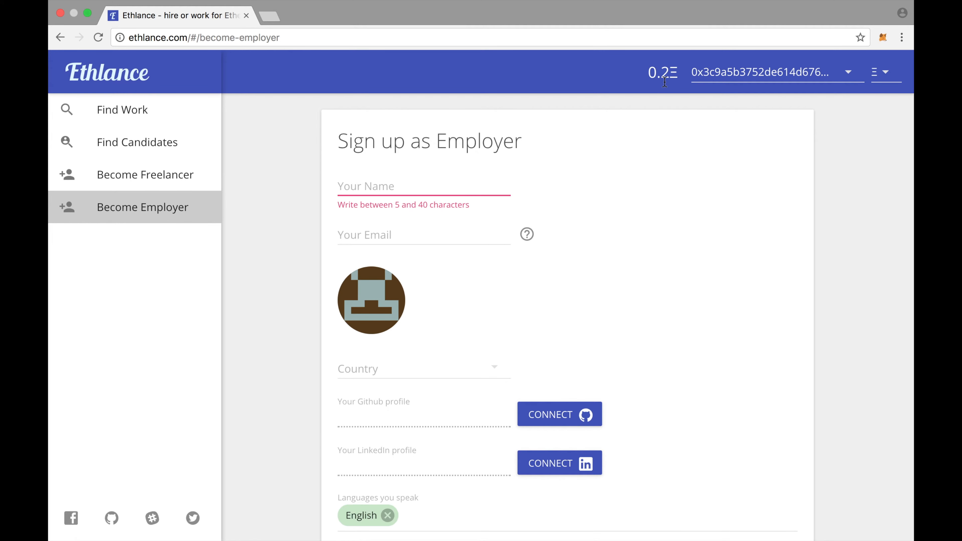
Enter 'Major Marketing Inc' as the employer name and fill in the company's e-mail address.
scroll(525, 150, "down", 1)
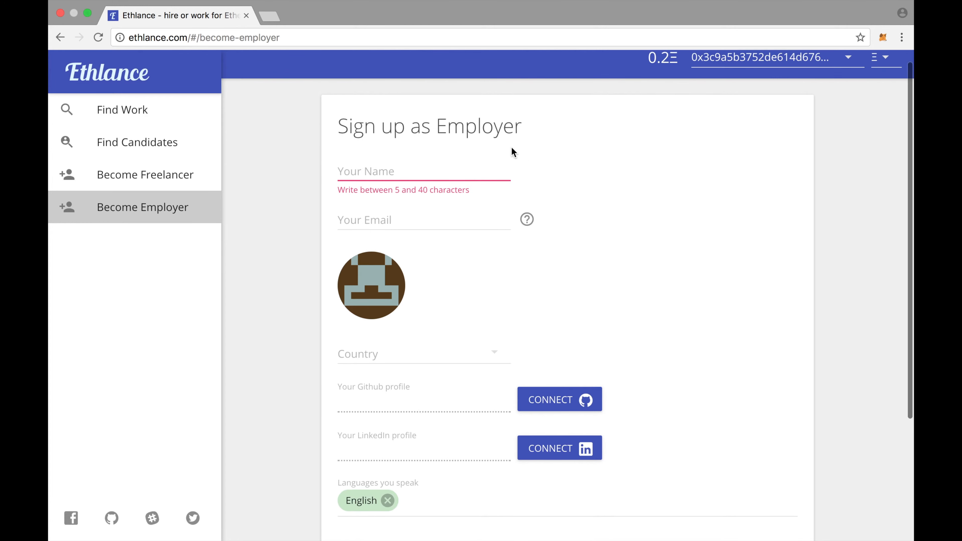
scroll(602, 268, "down", 5)
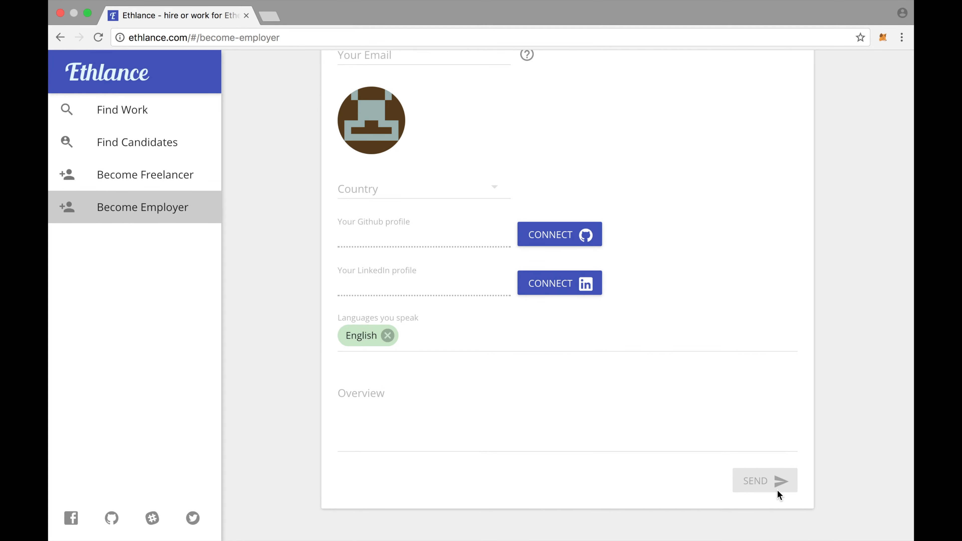
scroll(724, 367, "up", 6)
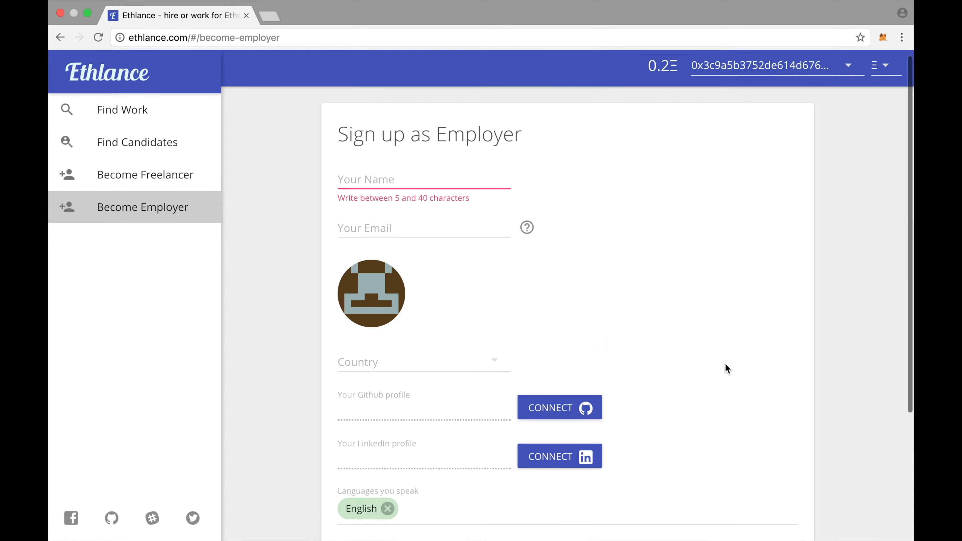
left_click(412, 184)
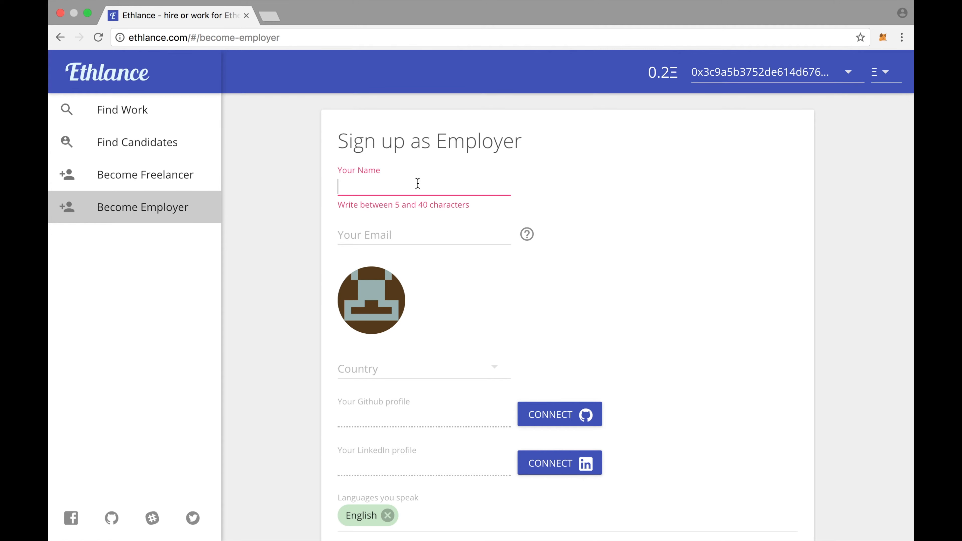
type("Major")
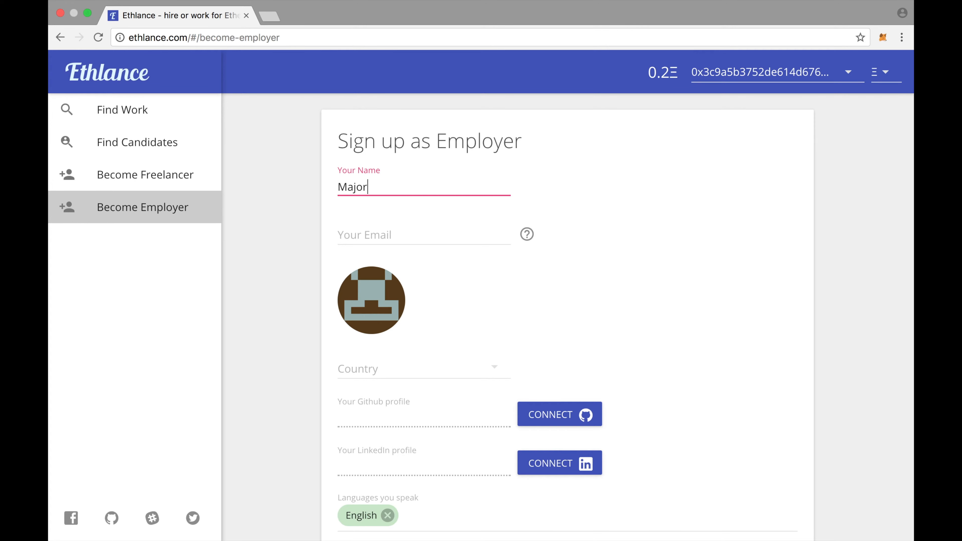
type(" Marketing")
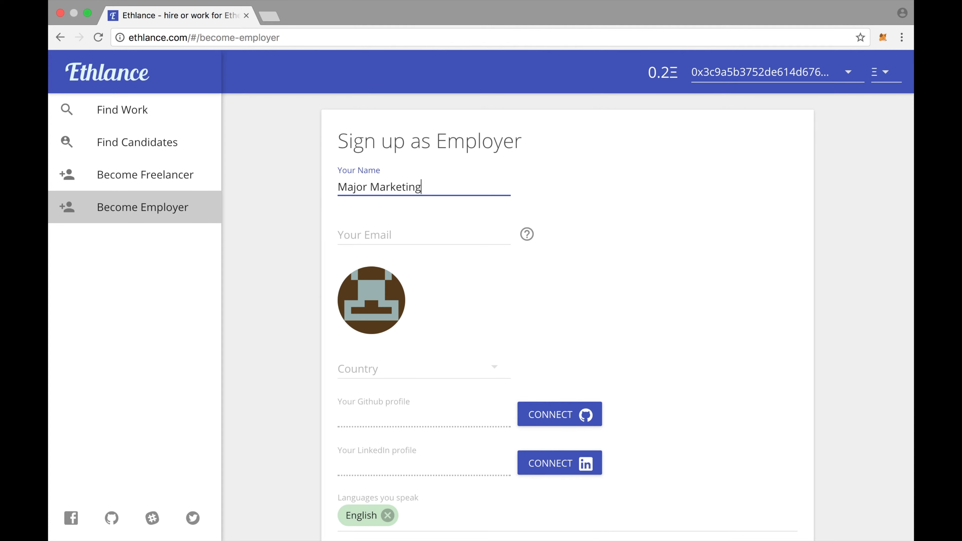
type(" Inc")
key("Tab")
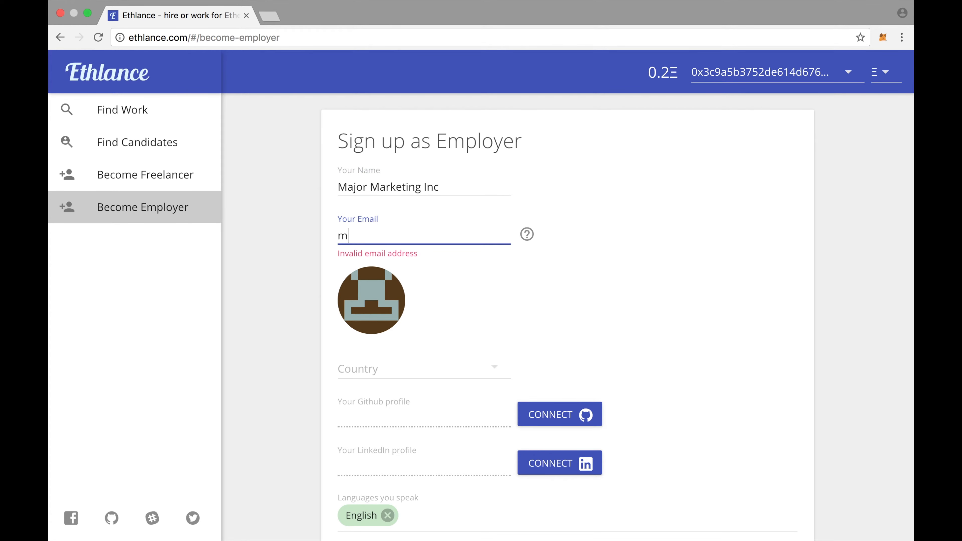
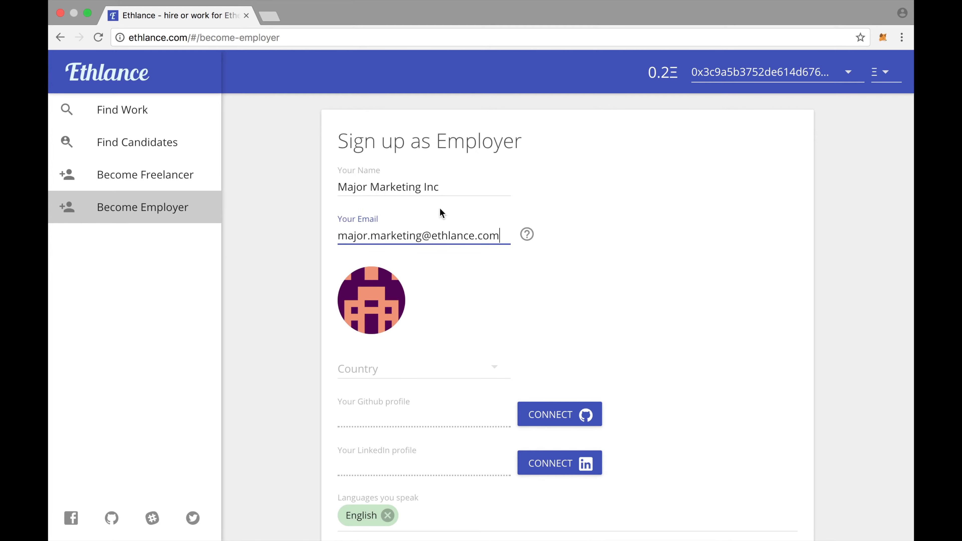
scroll(481, 341, "down", 2)
Set the employer's country to United States and the state to California.
left_click(479, 329)
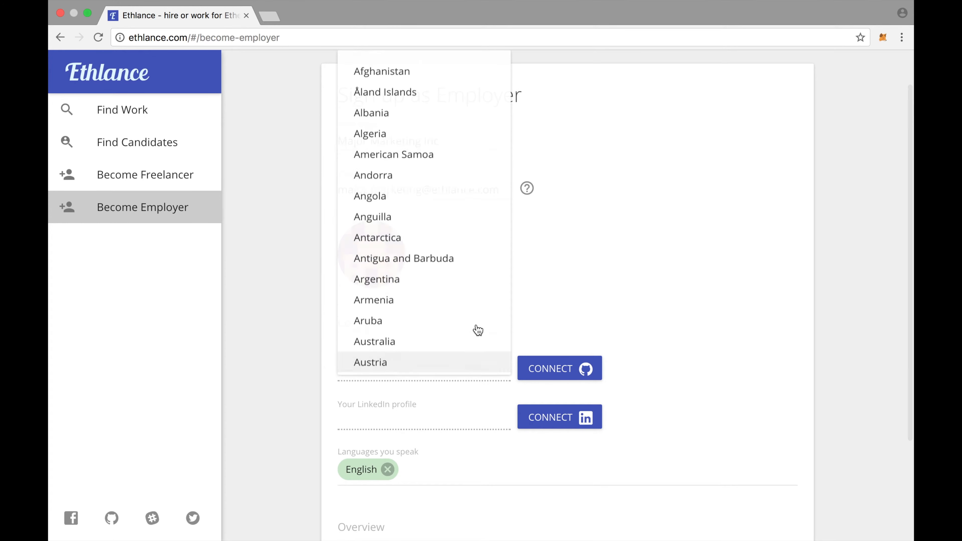
key("u")
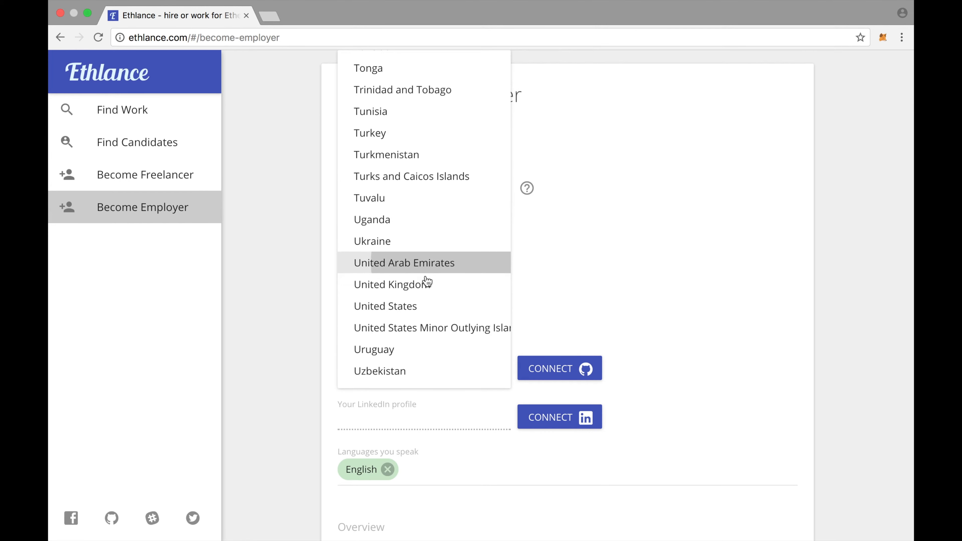
left_click(422, 303)
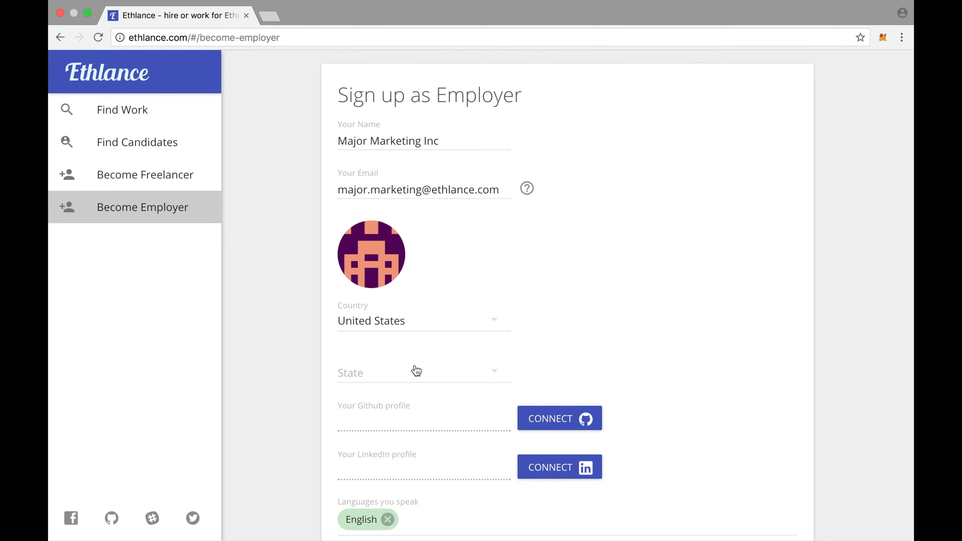
left_click(421, 377)
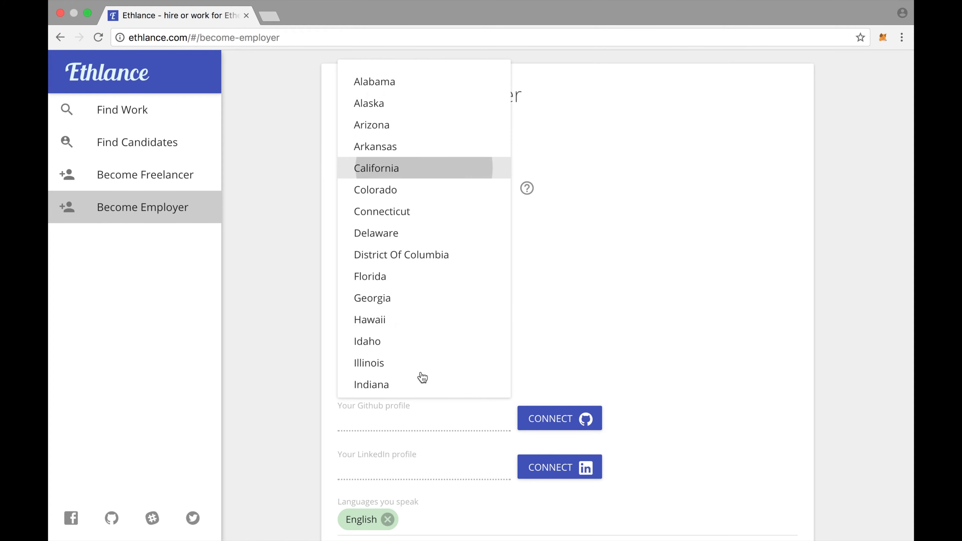
left_click(404, 169)
scroll(545, 397, "down", 4)
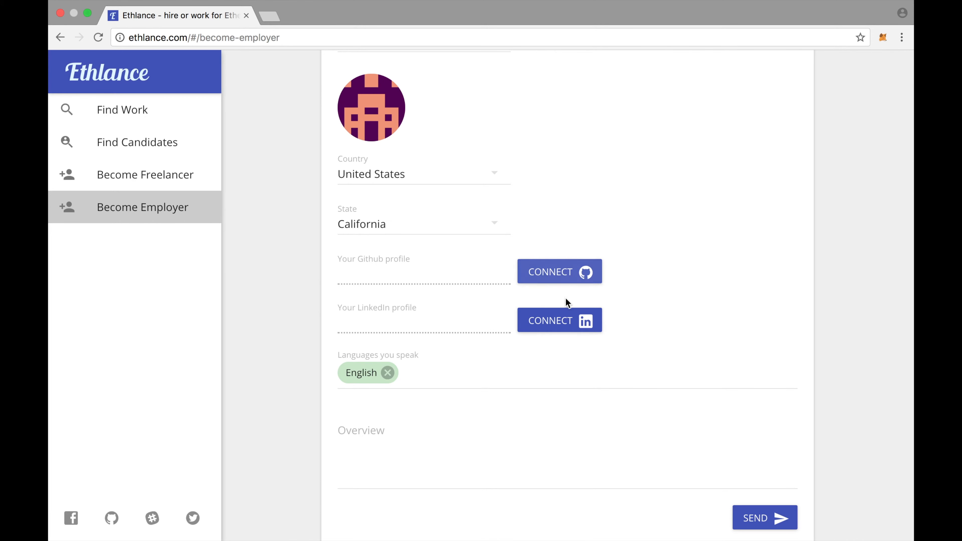
scroll(613, 354, "down", 2)
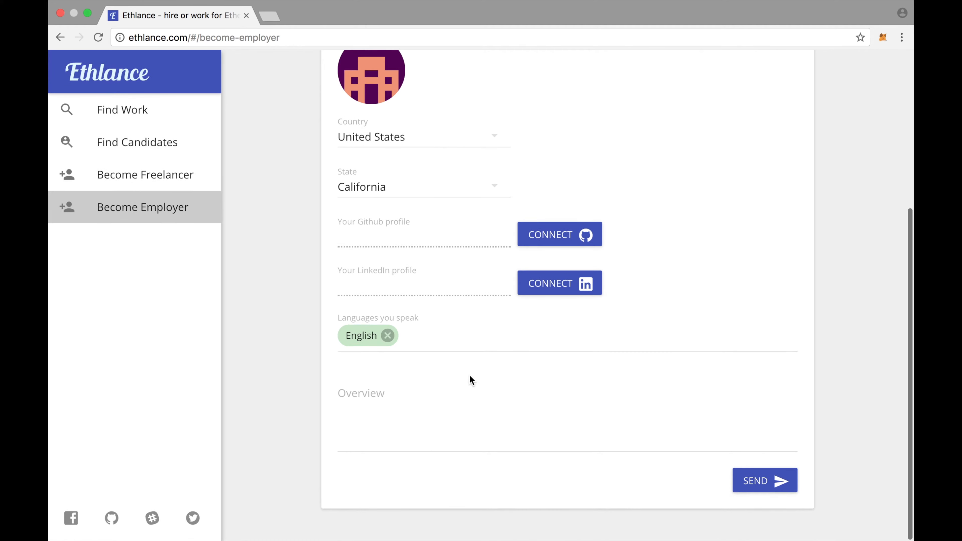
left_click(439, 427)
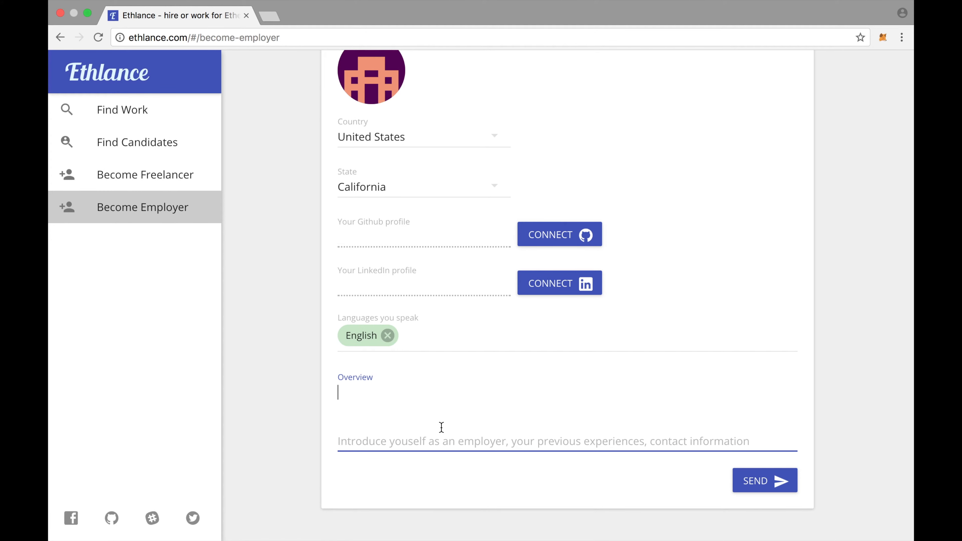
Paste the company description and contact line into Overview, then submit the sign-up form.
key("super+v")
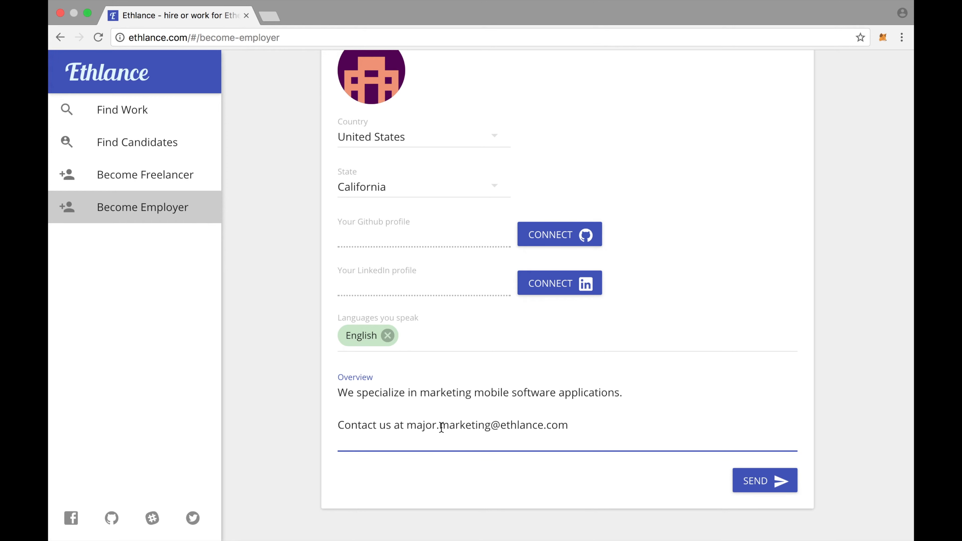
left_click(770, 495)
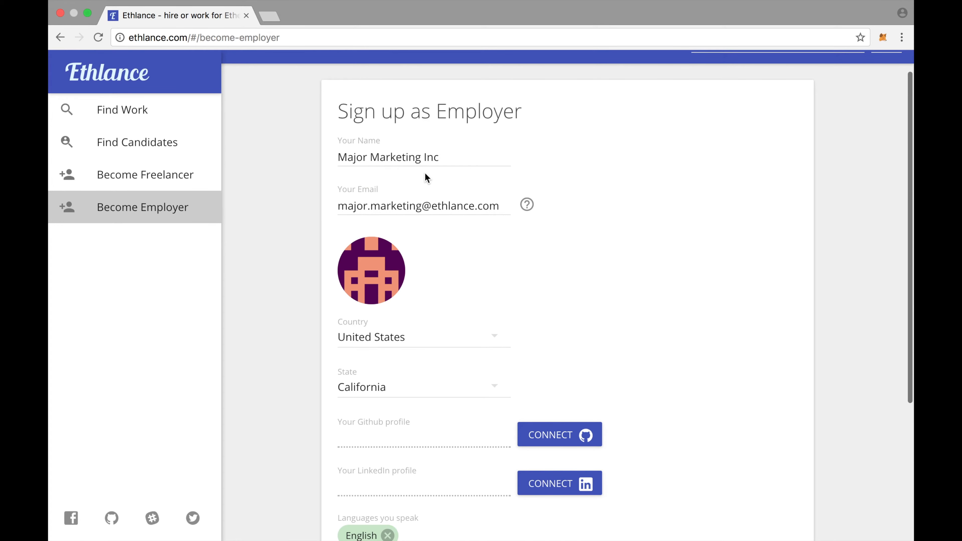
scroll(466, 252, "down", 5)
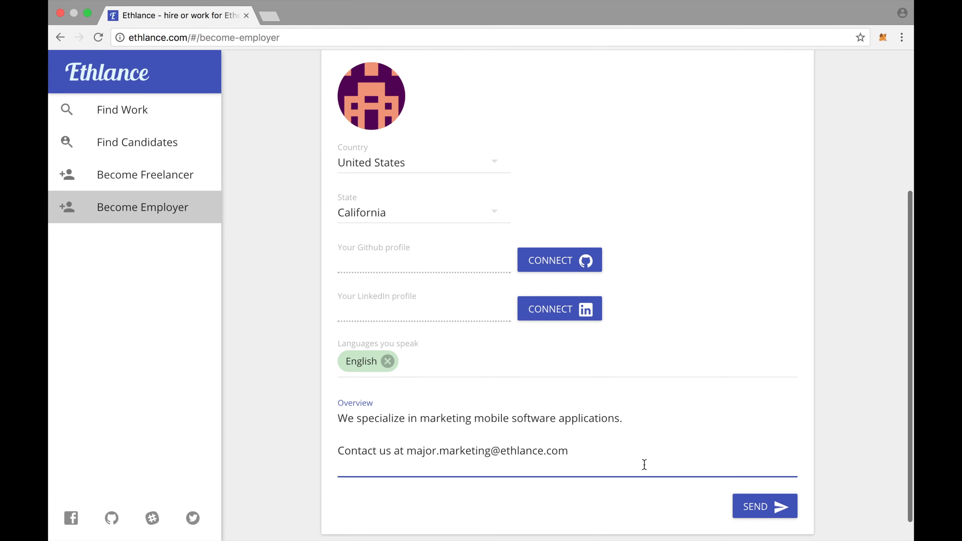
scroll(651, 463, "down", 1)
left_click(743, 493)
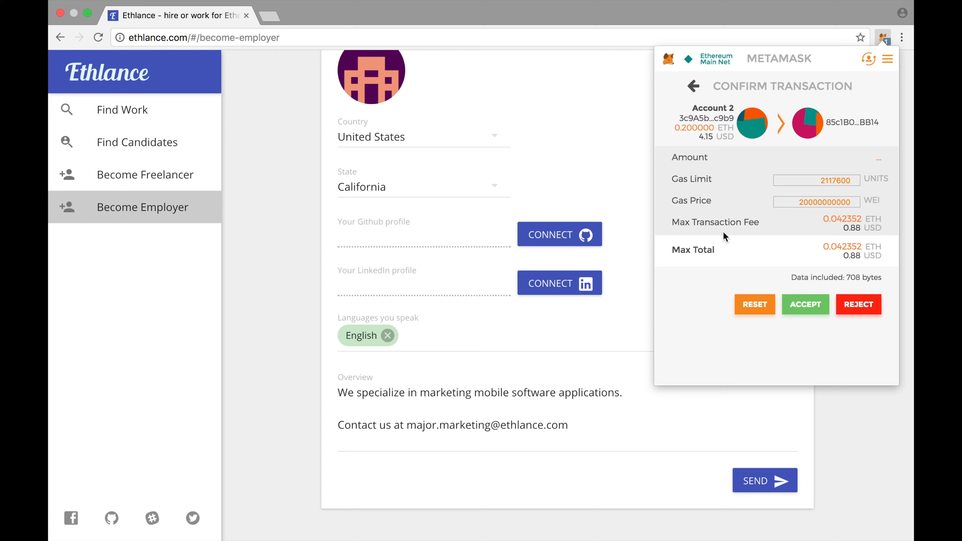
Approve the employer sign-up transaction in MetaMask and close the popup.
left_click(806, 305)
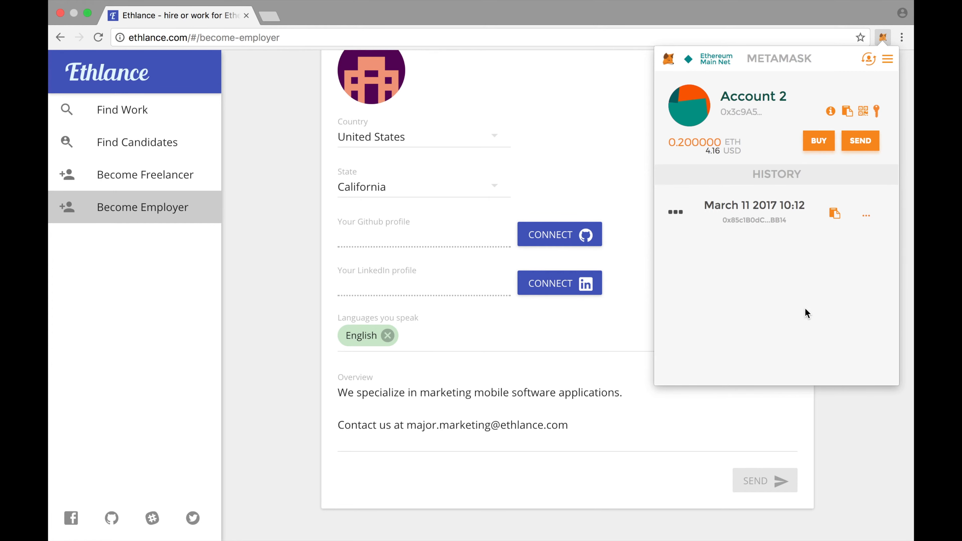
left_click(835, 423)
Review the new employer profile, then open the sign-up transaction on Etherscan from MetaMask.
scroll(750, 369, "up", 10)
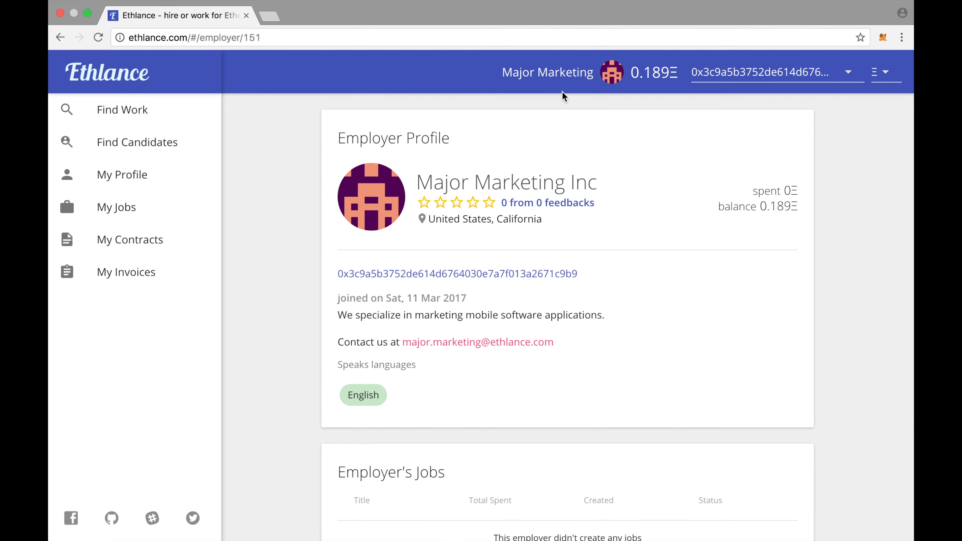
scroll(662, 248, "down", 5)
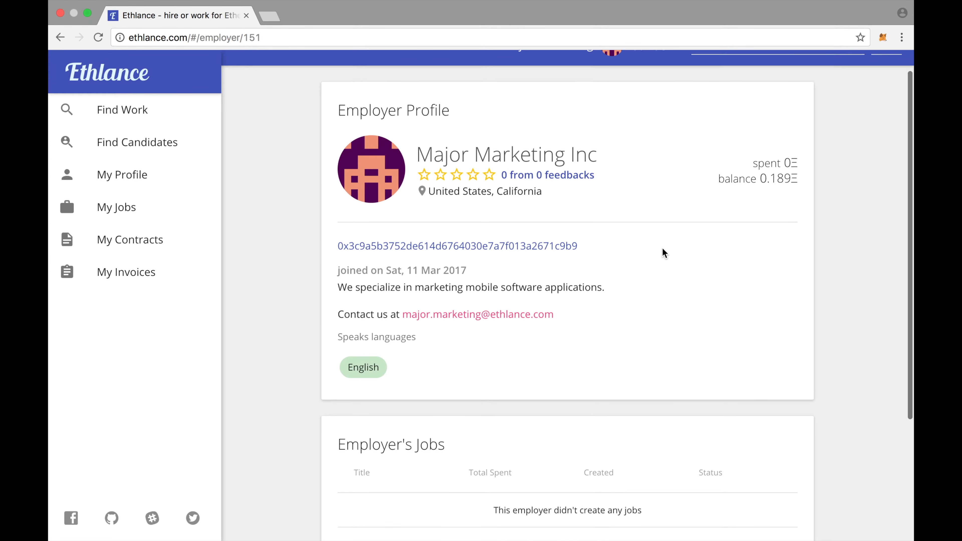
scroll(662, 248, "up", 5)
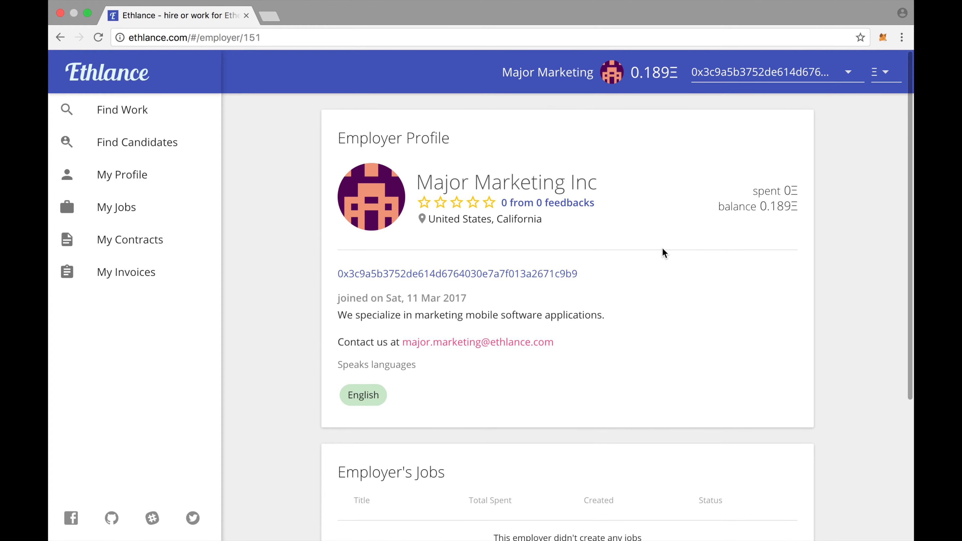
left_click(884, 36)
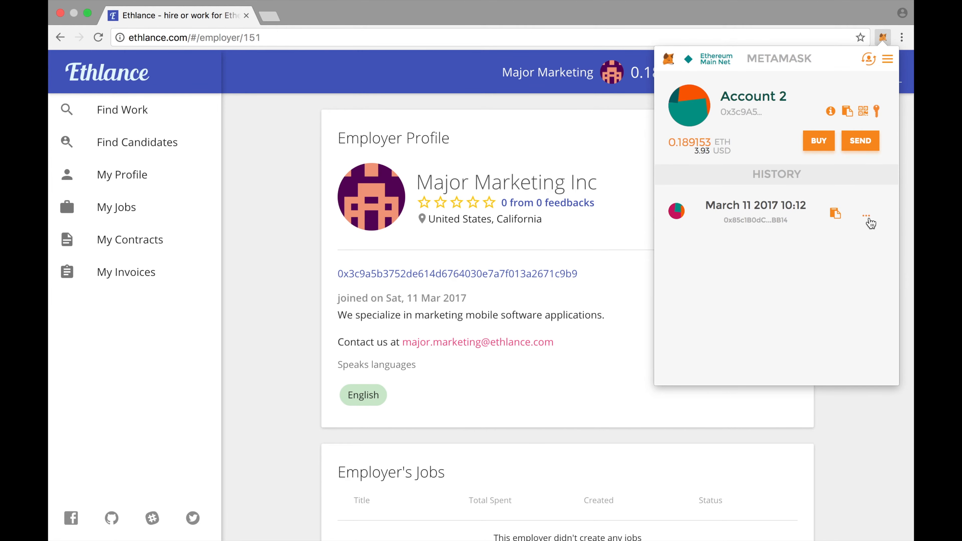
left_click(869, 219)
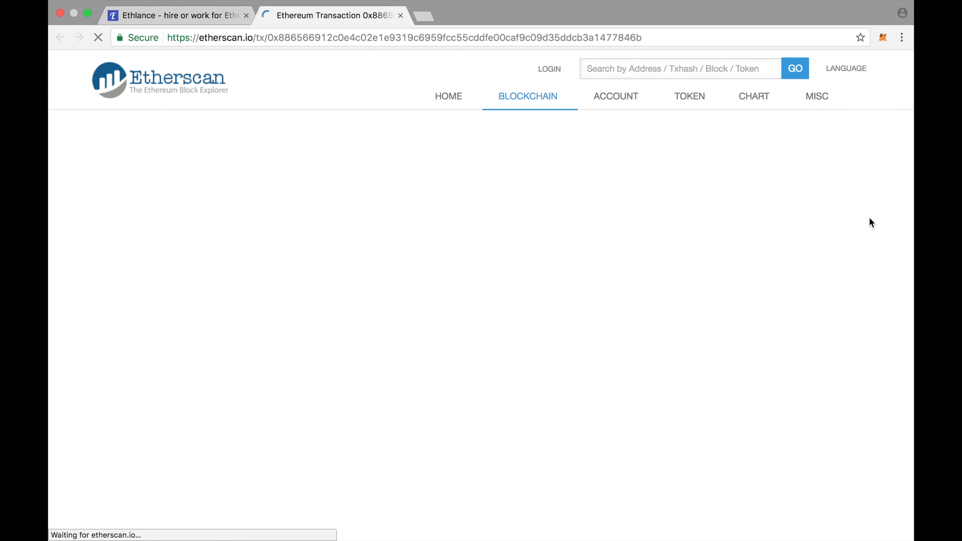
Look over the Etherscan transaction page, then close it to return to the employer profile.
scroll(591, 328, "down", 3)
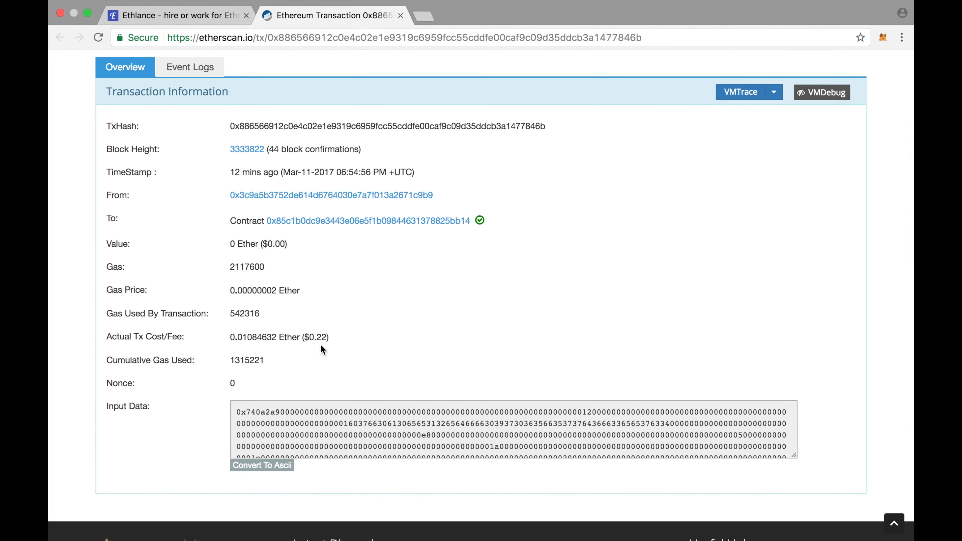
scroll(320, 344, "up", 3)
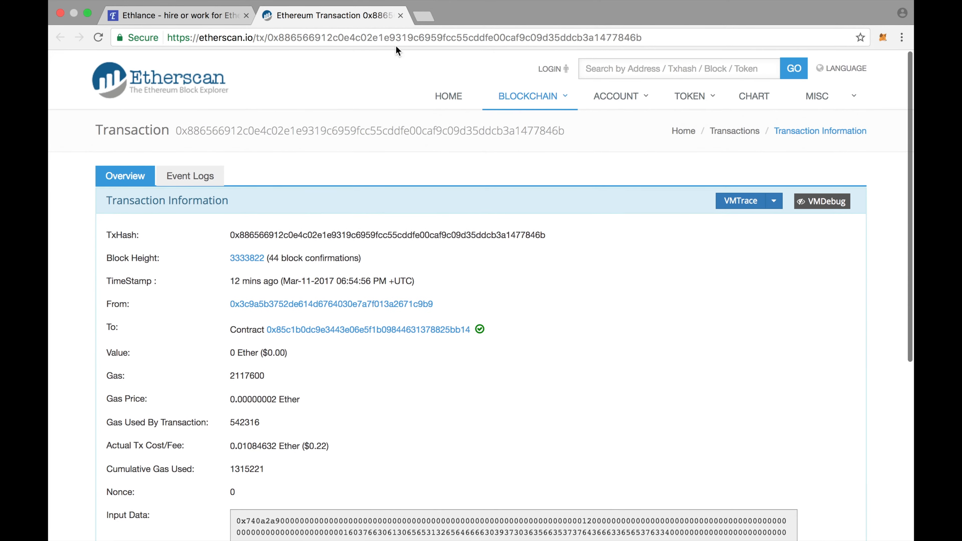
left_click(402, 18)
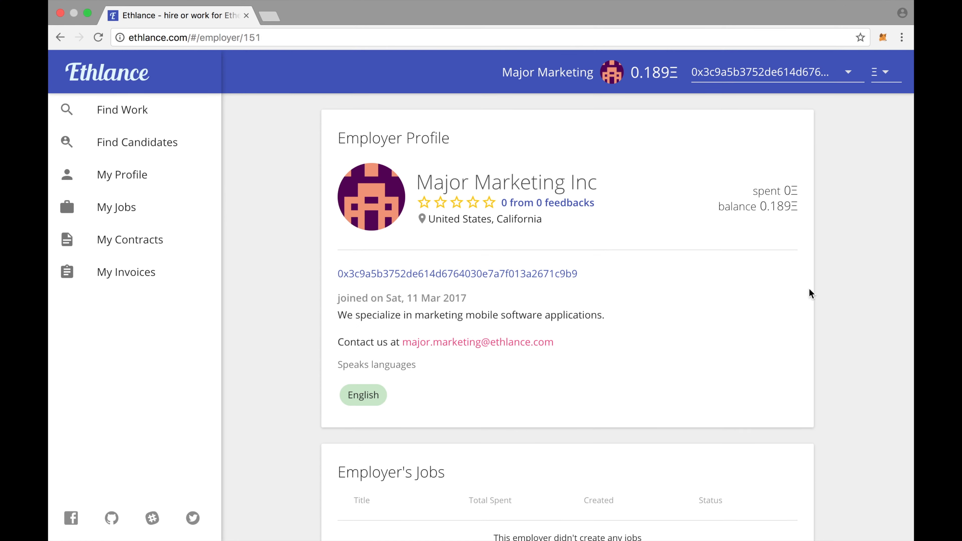
Go to My Jobs and start a blank New Job posting.
left_click(141, 216)
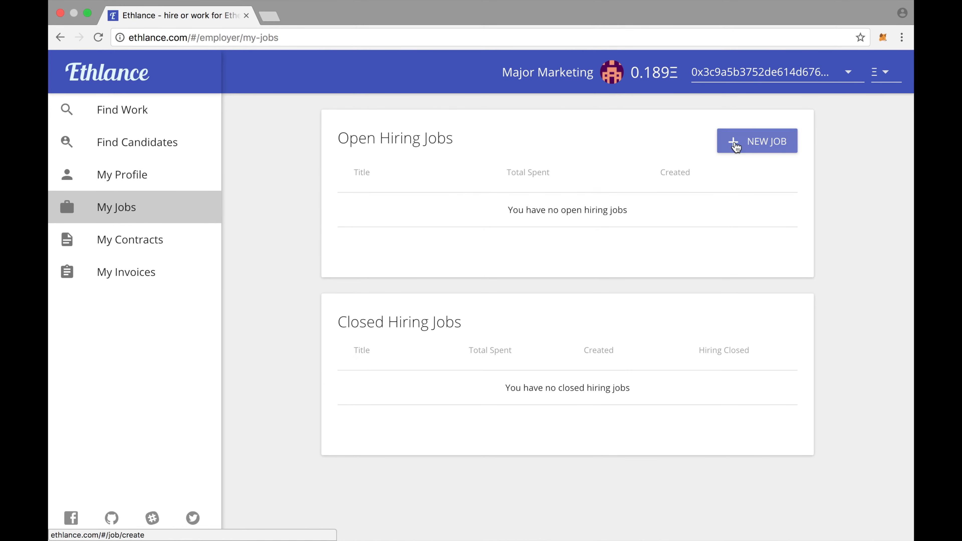
left_click(746, 147)
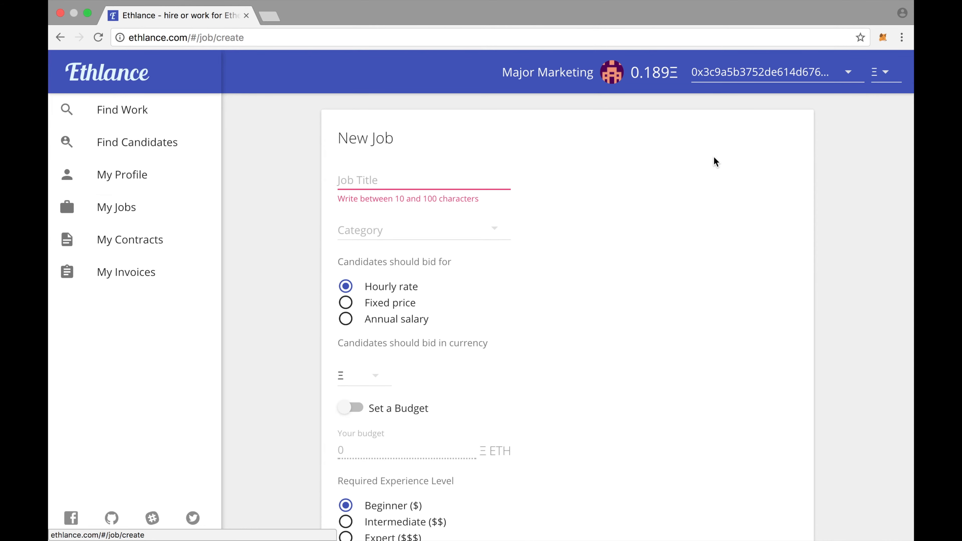
left_click(425, 177)
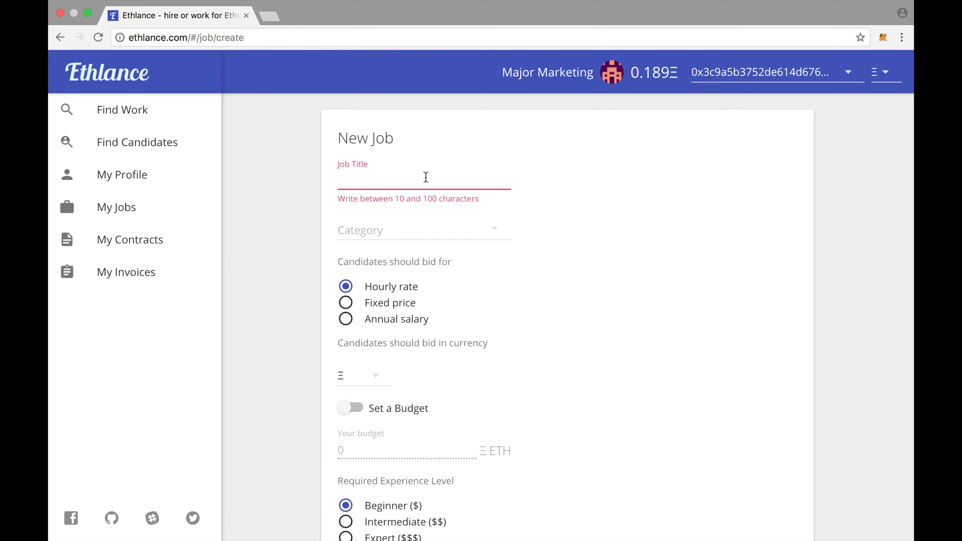
Title the job 'Translate Marketing Brochure From English to German': Translation, fixed price, USD, budget 50.
type("Translate Marketing Brochure From English to Ger")
type("man")
left_click(502, 232)
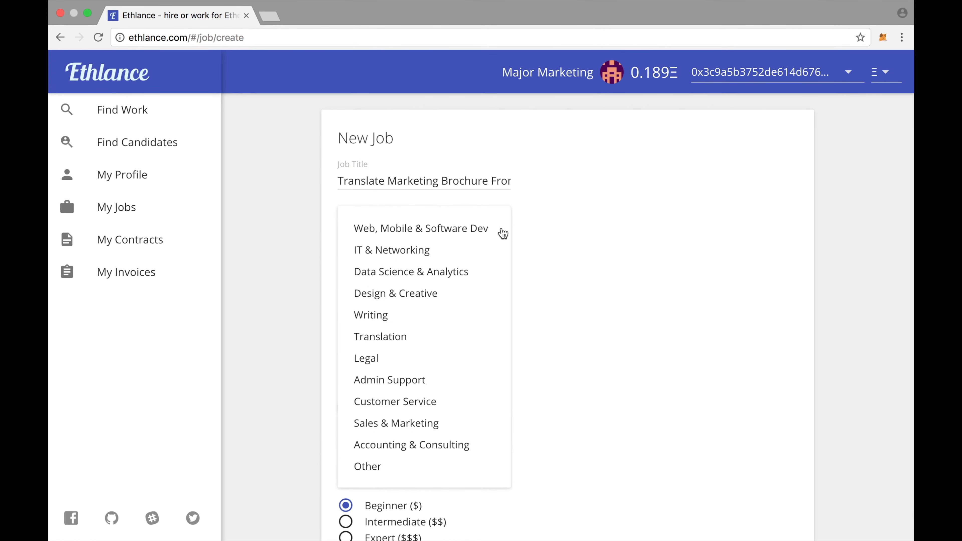
left_click(377, 339)
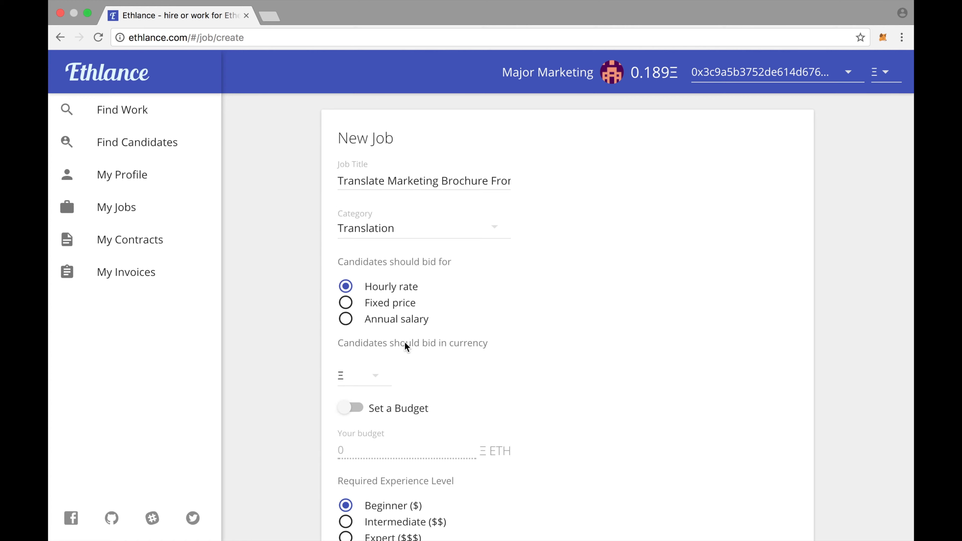
scroll(504, 284, "down", 3)
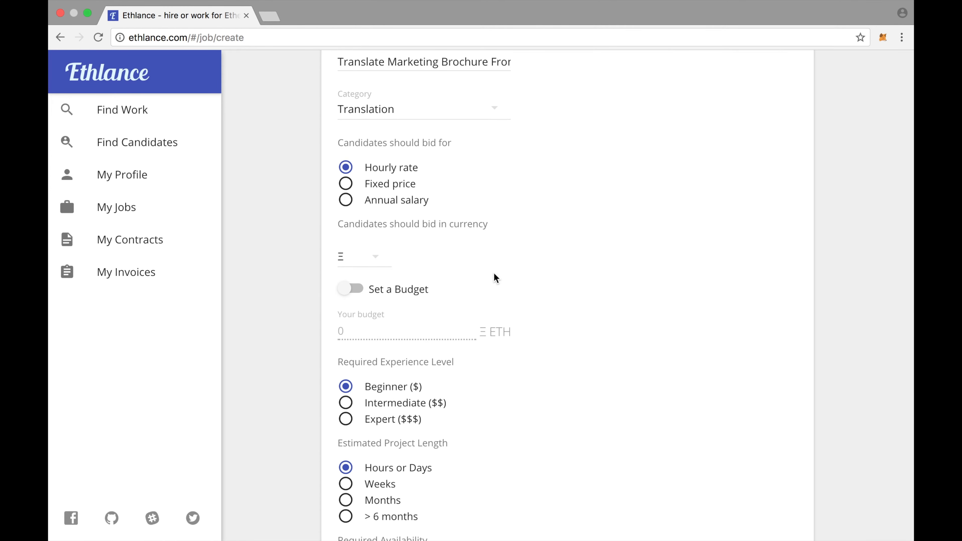
left_click(347, 185)
left_click(375, 262)
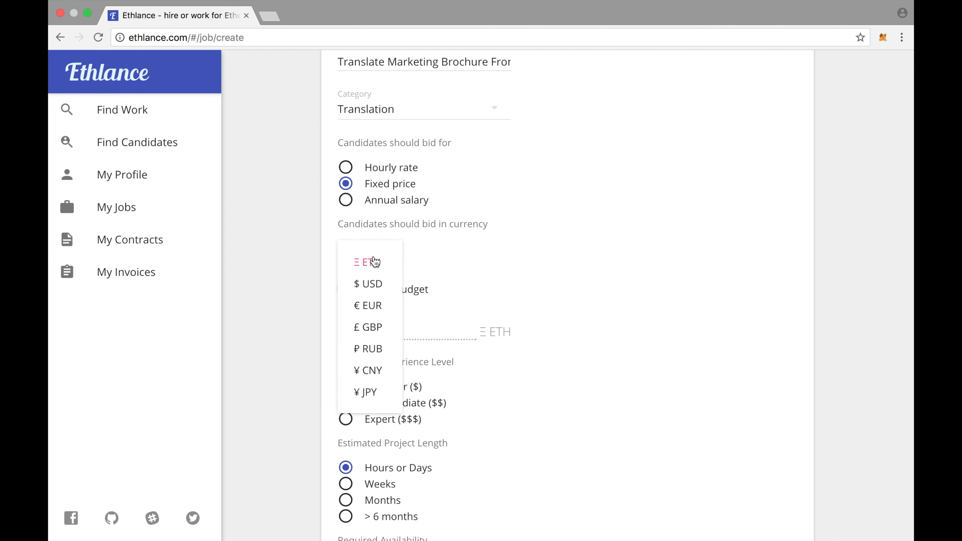
left_click(385, 288)
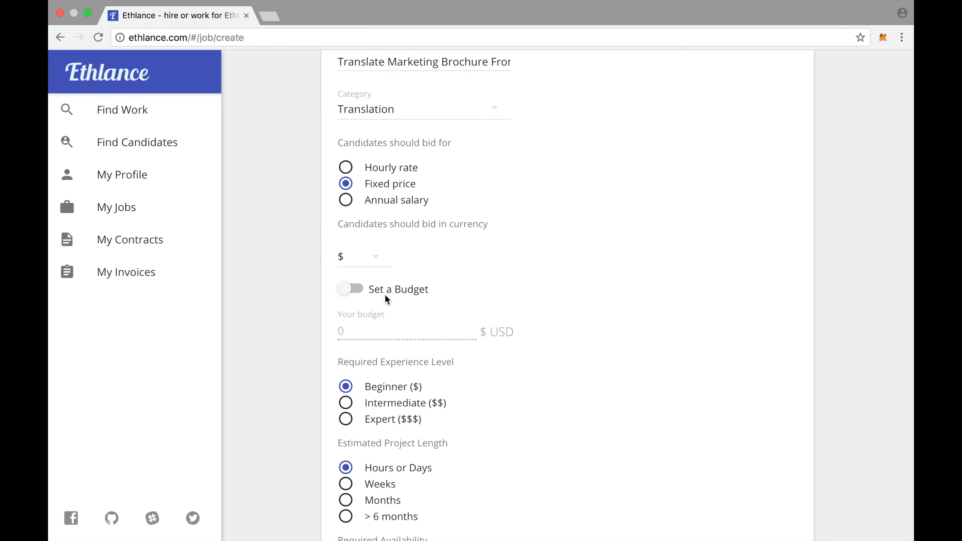
left_click(357, 291)
left_click(369, 336)
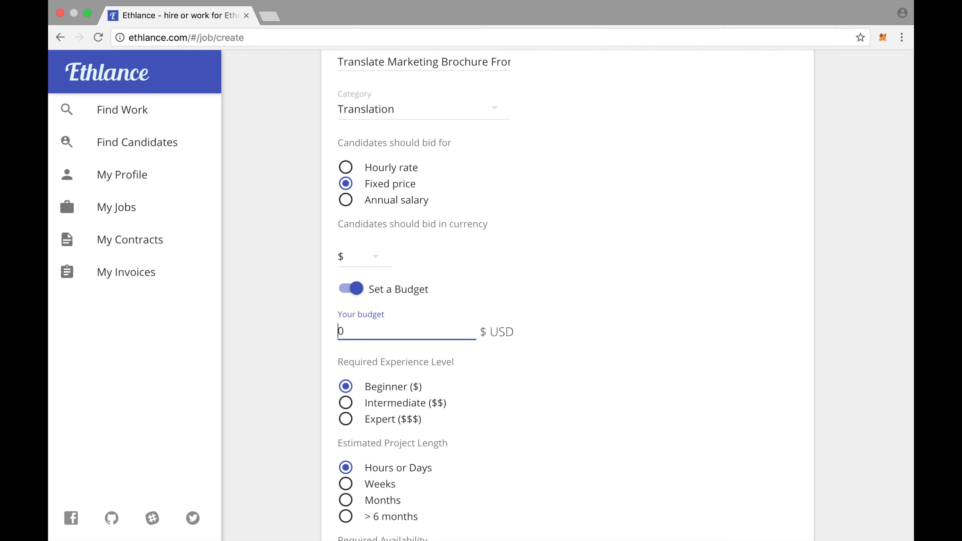
type("5")
Add Translation English German as the job's required skill.
scroll(566, 399, "down", 2)
scroll(565, 399, "down", 2)
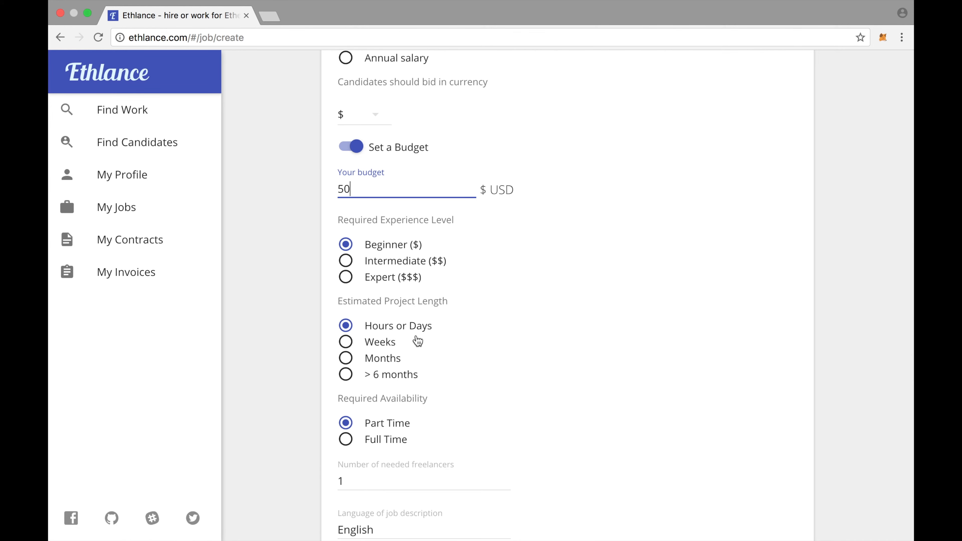
scroll(417, 341, "down", 2)
scroll(418, 341, "down", 1)
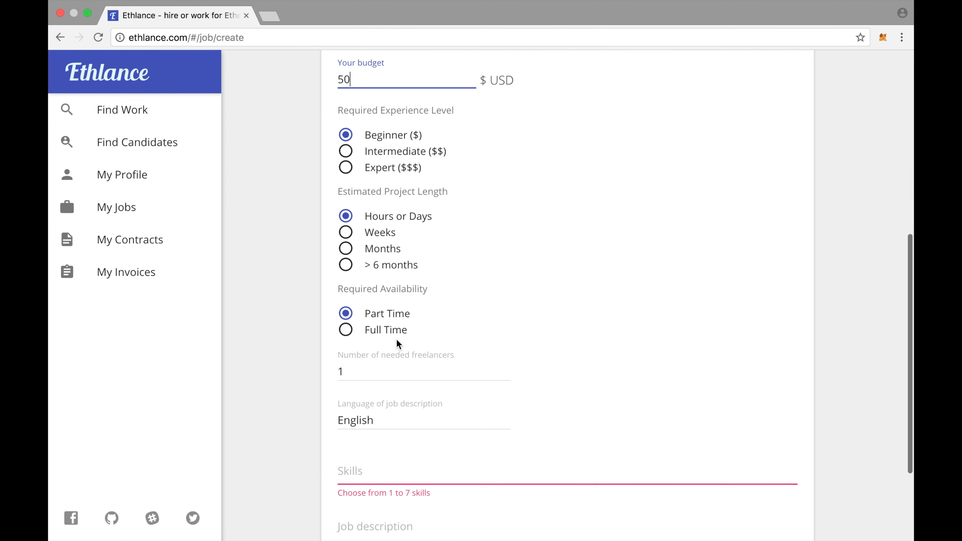
scroll(412, 370, "down", 2)
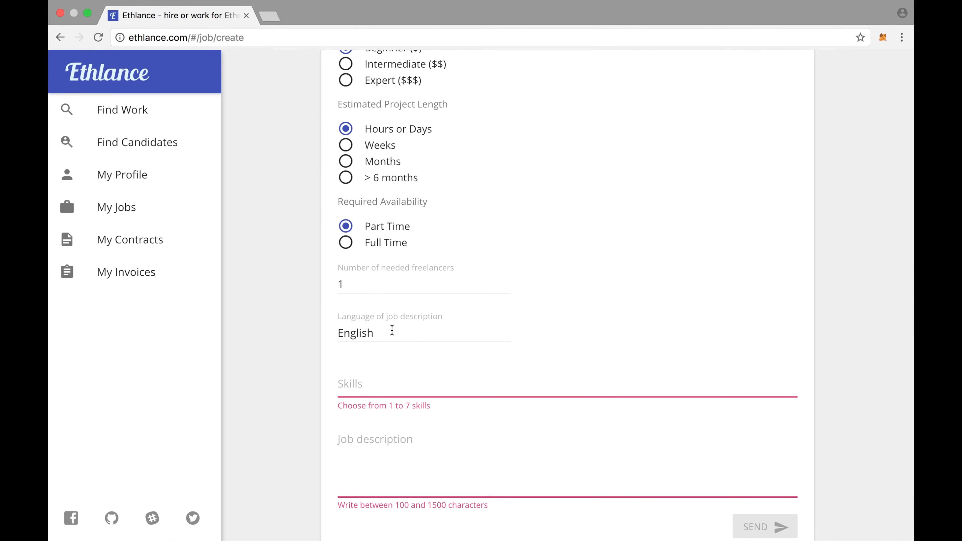
scroll(425, 376, "down", 1)
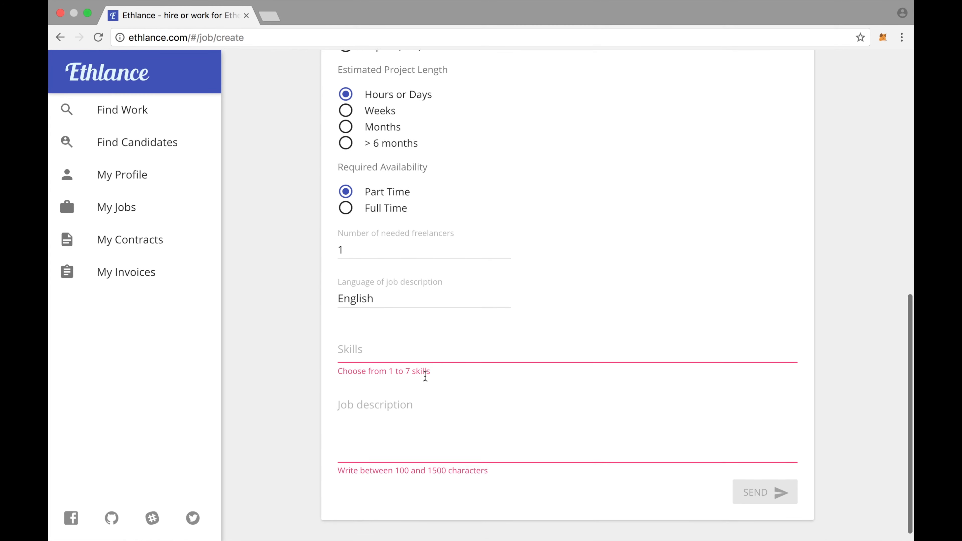
left_click(399, 356)
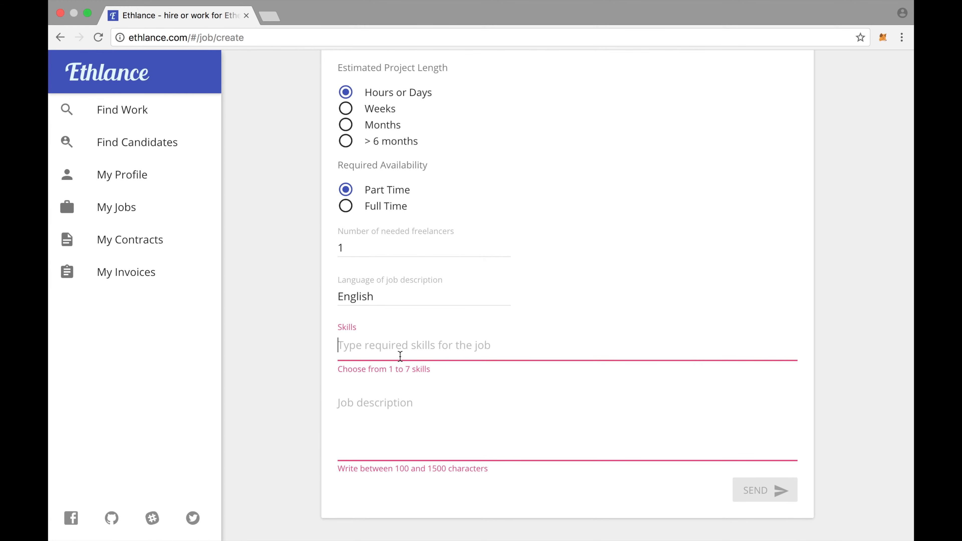
type("eng")
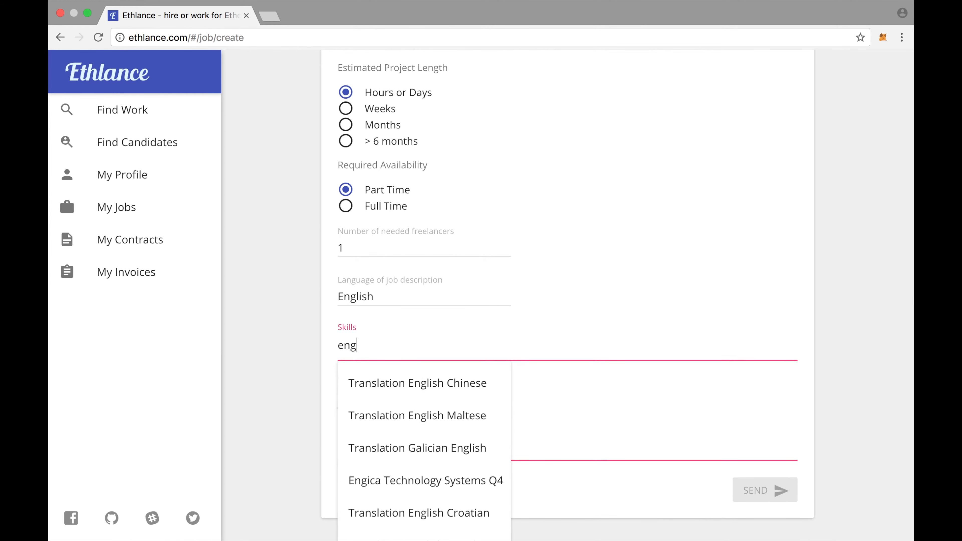
type("lish ge")
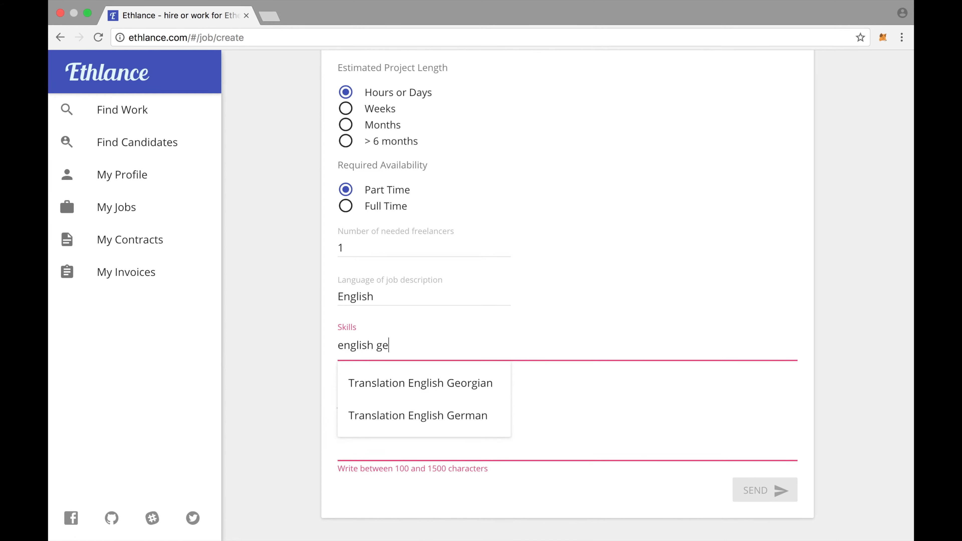
left_click(407, 415)
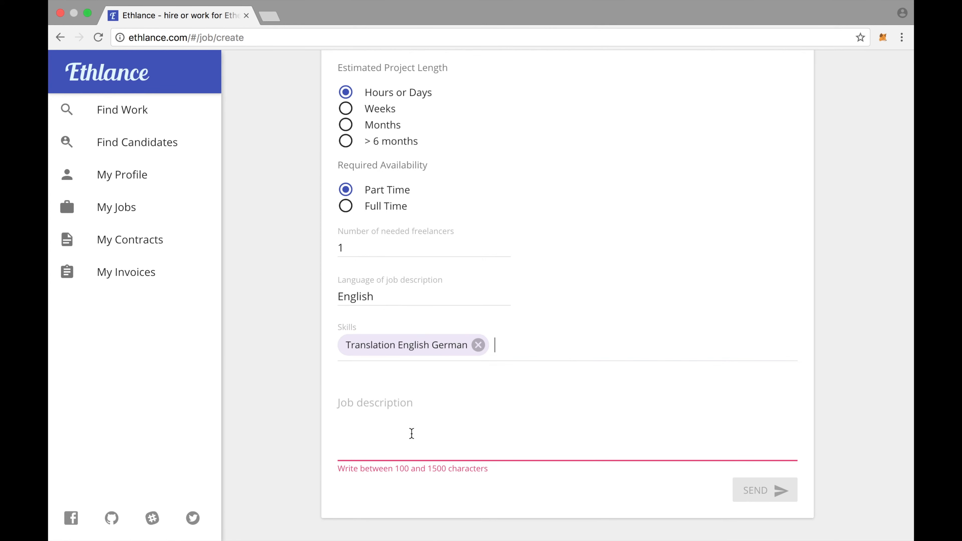
Paste the prepared brochure job description and submit the job posting.
left_click(411, 446)
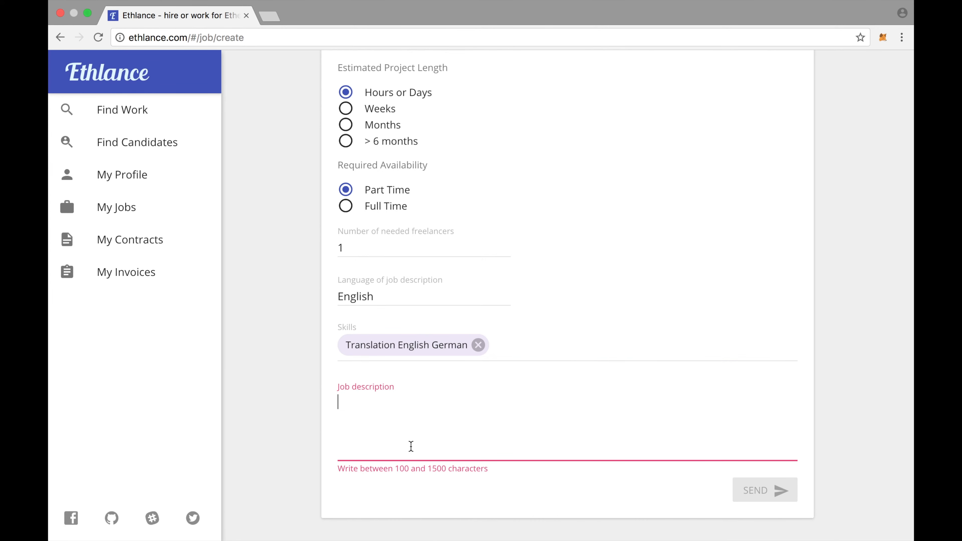
type("We need someone to translate a marketing brochure of a client of ours from english to german.  Ideal candidate is a native german speaker who can write with proper grammar.  [THIS IS A SAMPLE JOB CREATED FOR A VIDEO DEMO. DO NOT APPLY. IT IS NOT REAL]")
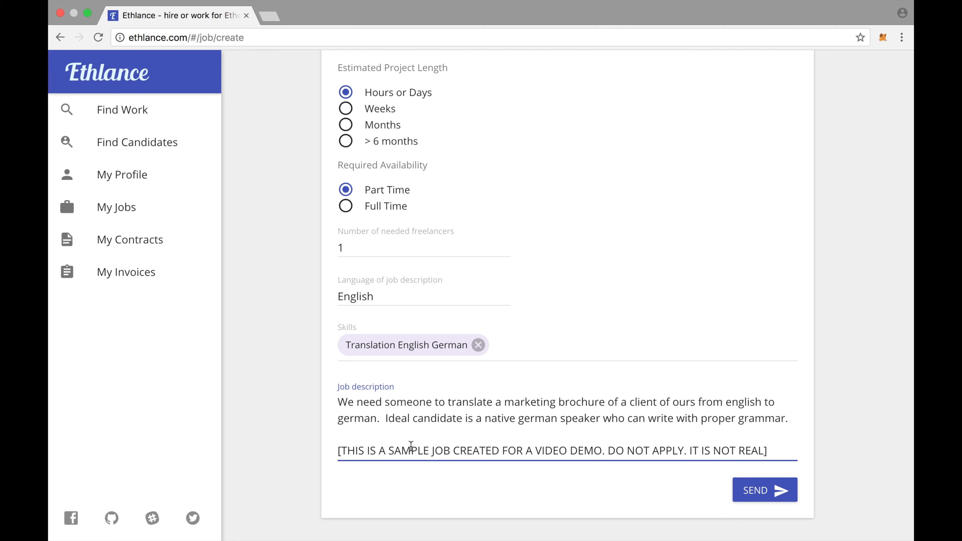
left_click(768, 500)
scroll(658, 483, "up", 10)
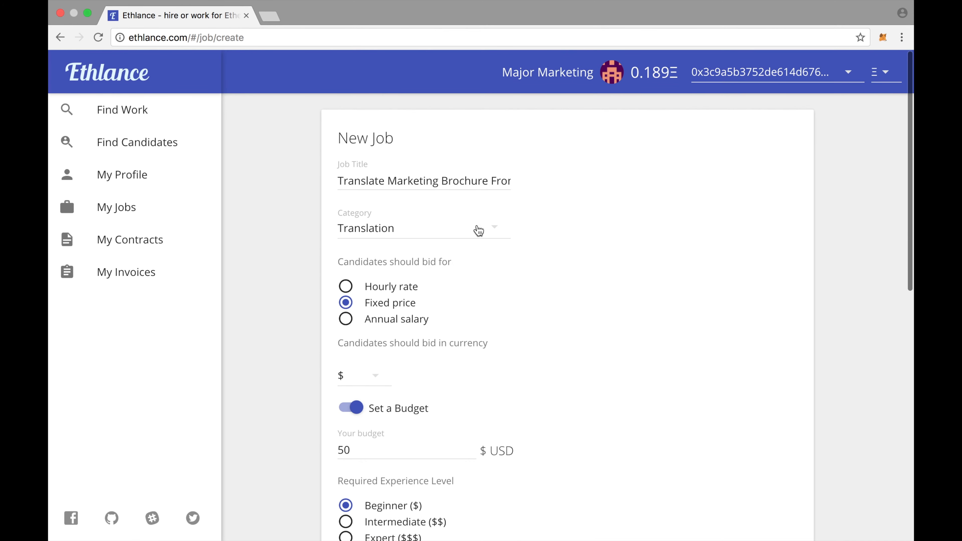
scroll(467, 318, "down", 10)
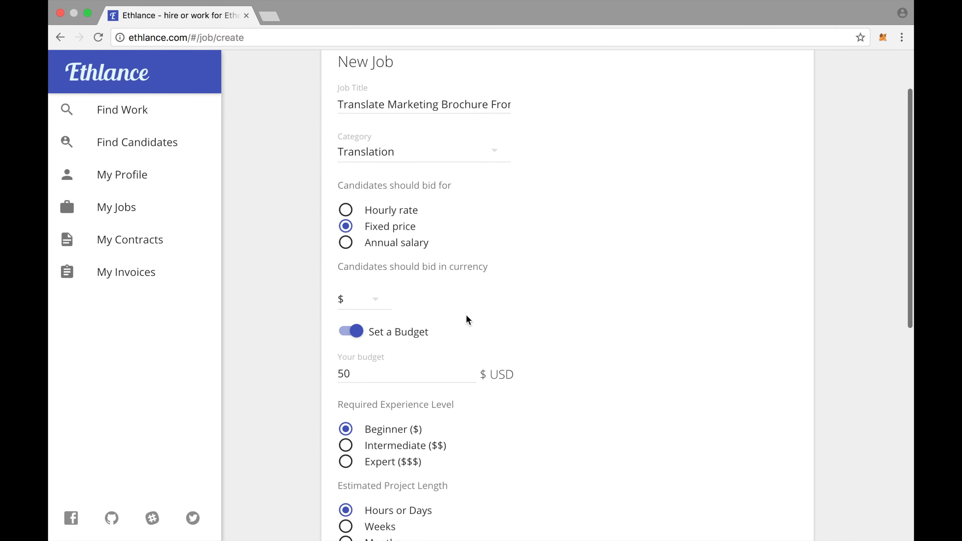
scroll(466, 315, "down", 2)
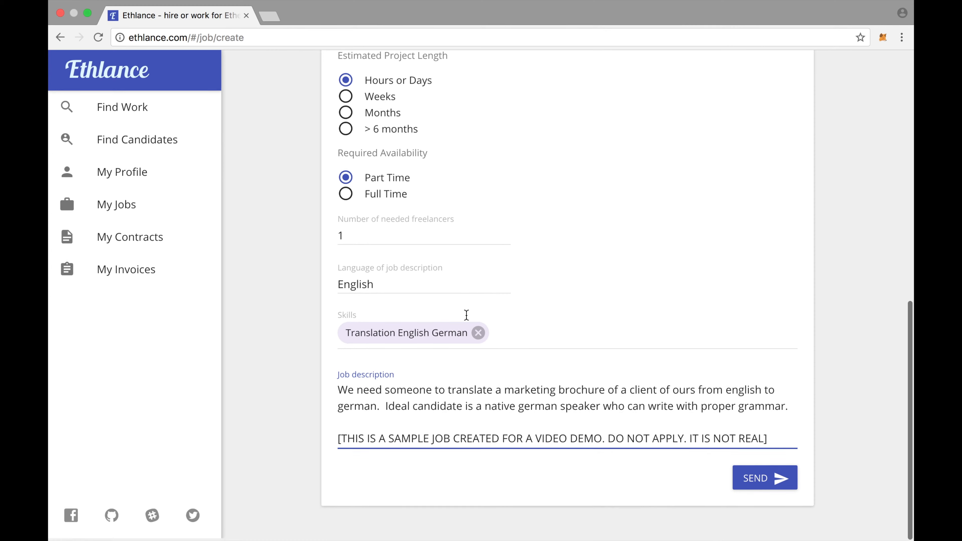
left_click(760, 488)
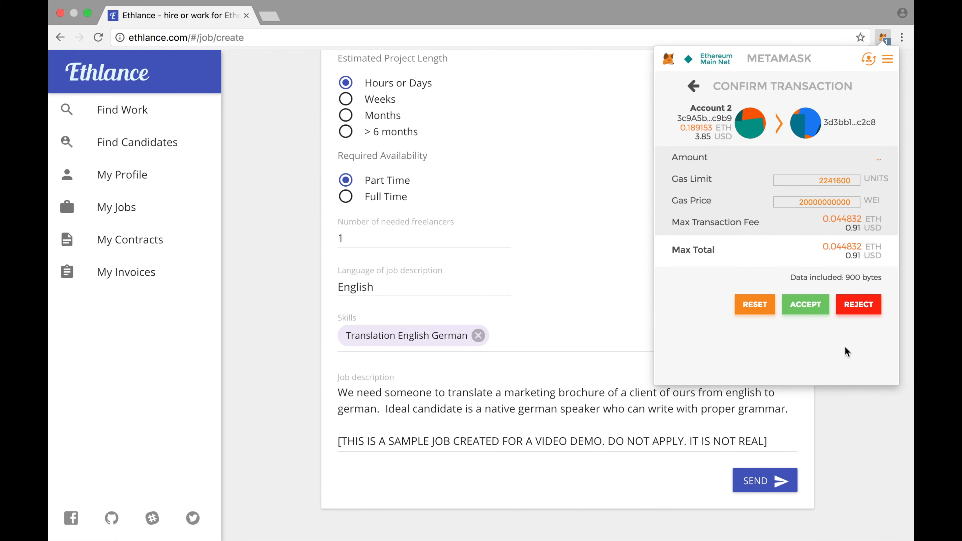
Approve the job-posting transaction in MetaMask and open the new translation job's page.
left_click(810, 308)
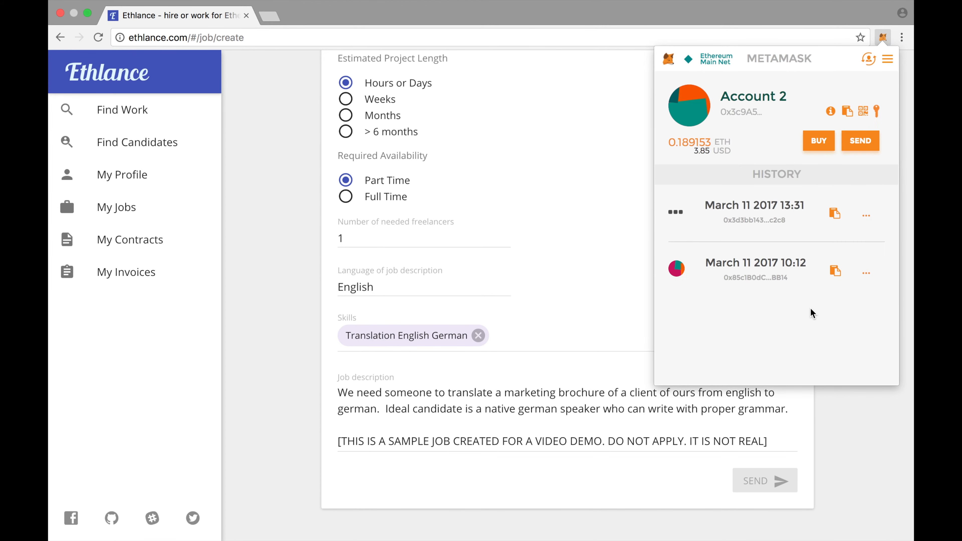
left_click(837, 423)
scroll(838, 425, "up", 15)
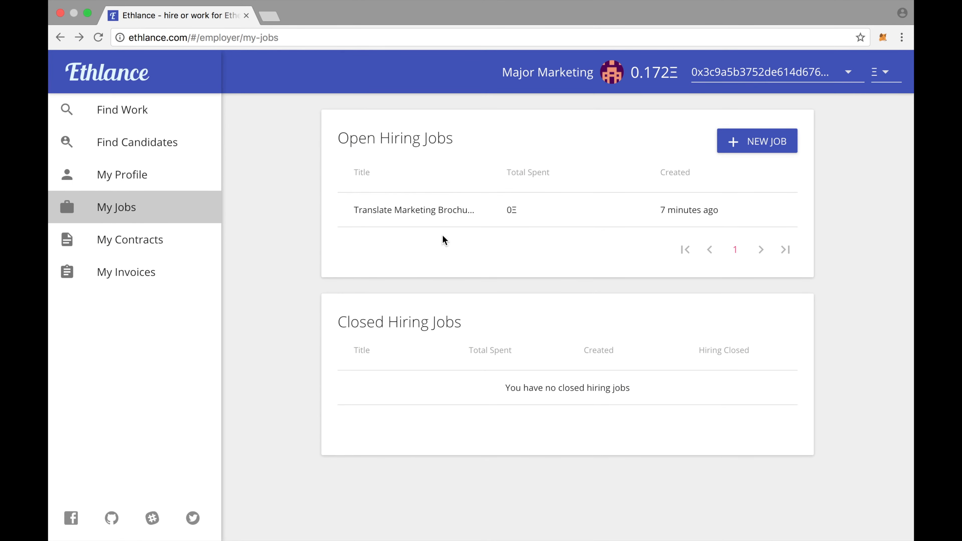
left_click(466, 224)
scroll(466, 227, "down", 5)
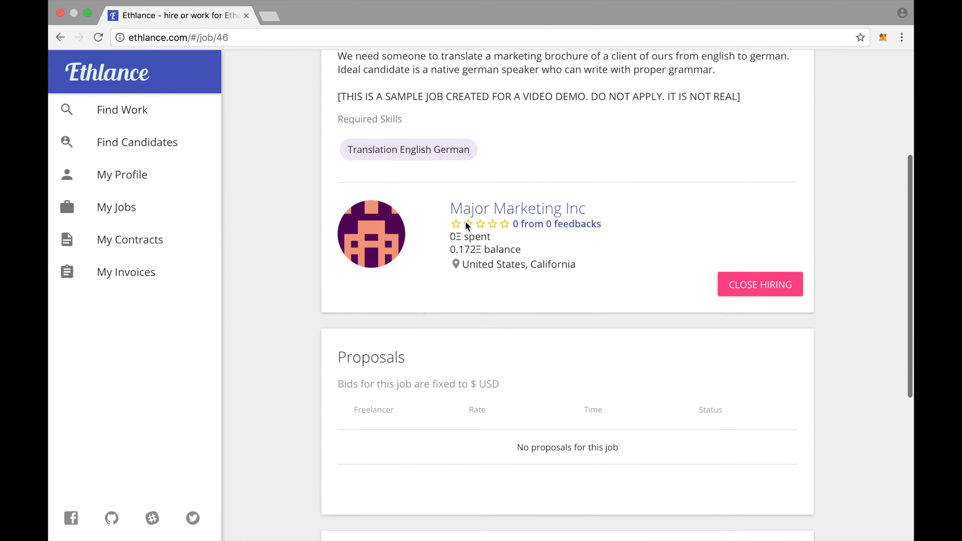
scroll(466, 227, "up", 6)
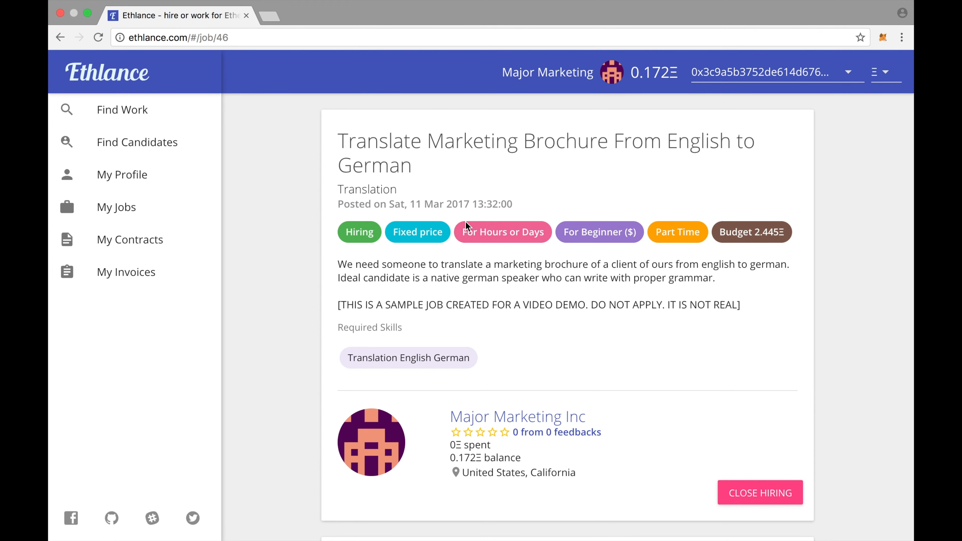
In Find Candidates, filter freelancers by the Translation English German skill and browse the results.
left_click(157, 152)
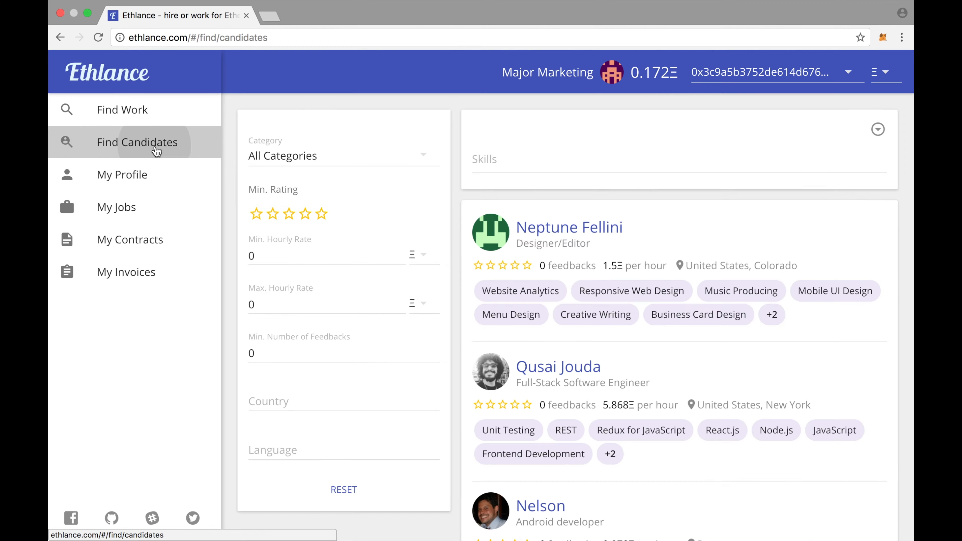
left_click(478, 158)
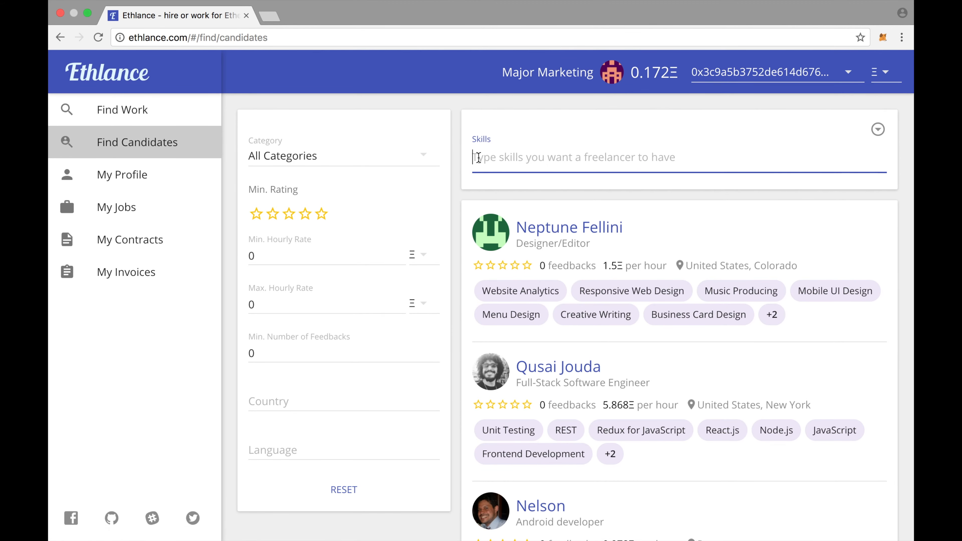
type("english germ")
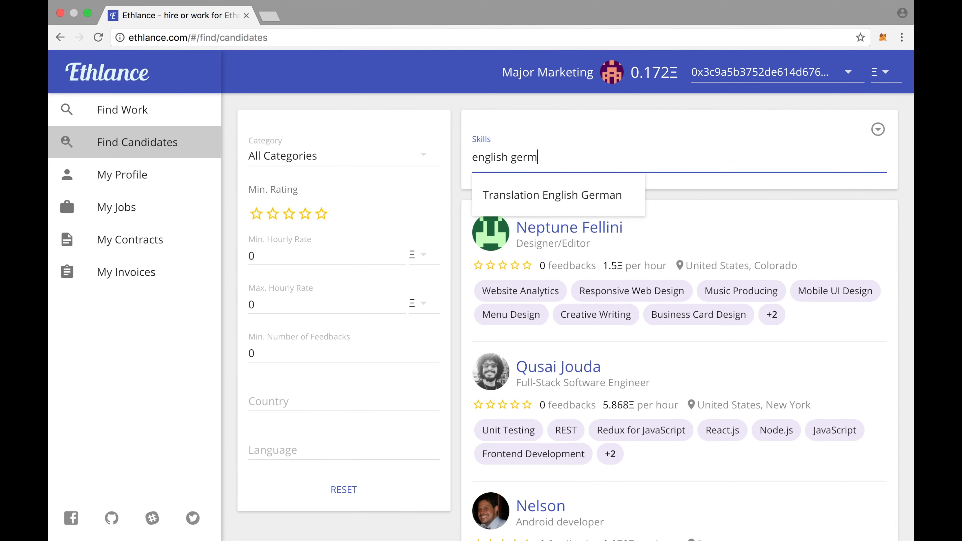
left_click(512, 196)
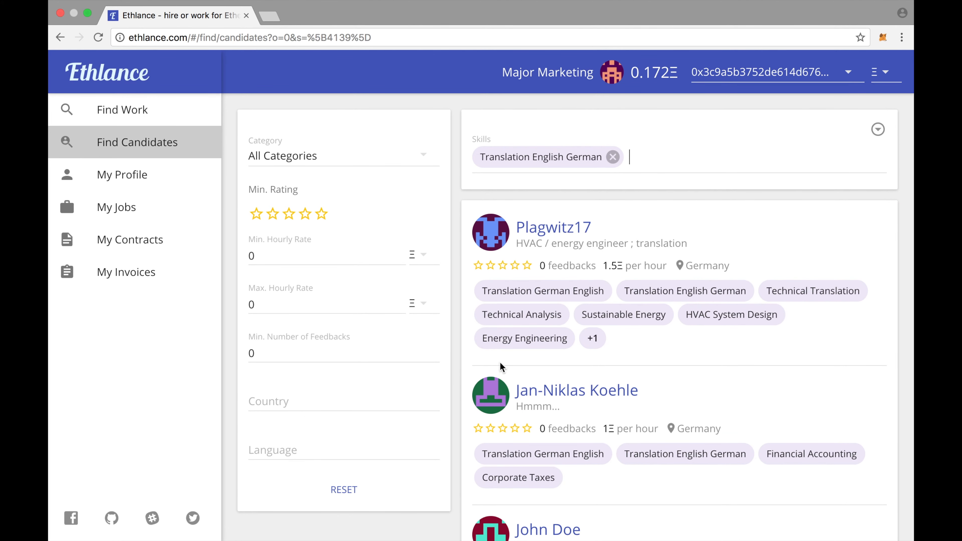
scroll(500, 366, "down", 3)
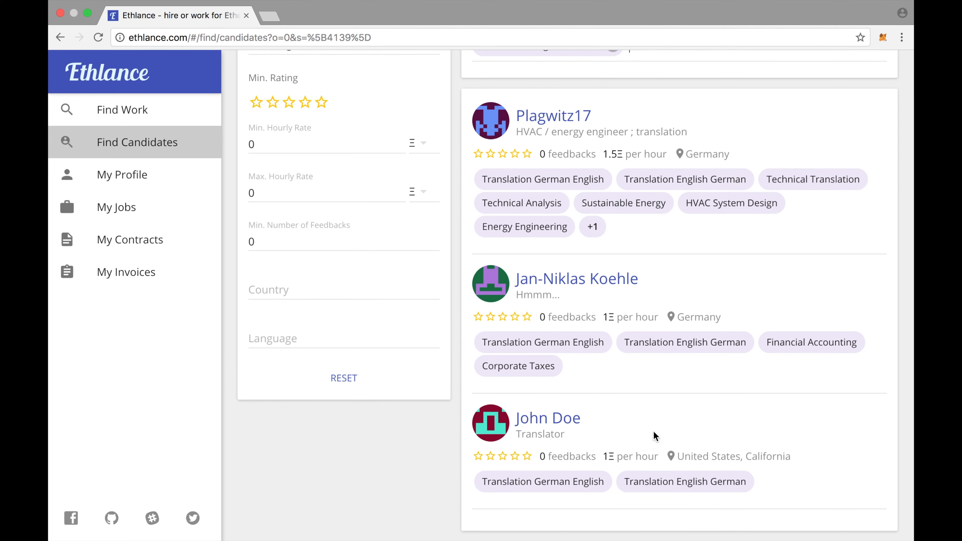
left_click(542, 417)
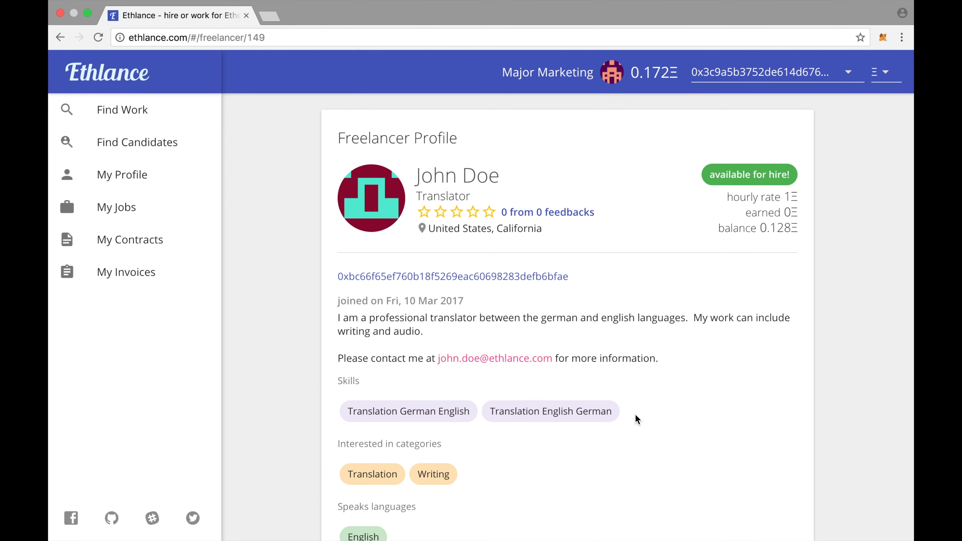
scroll(709, 439, "down", 5)
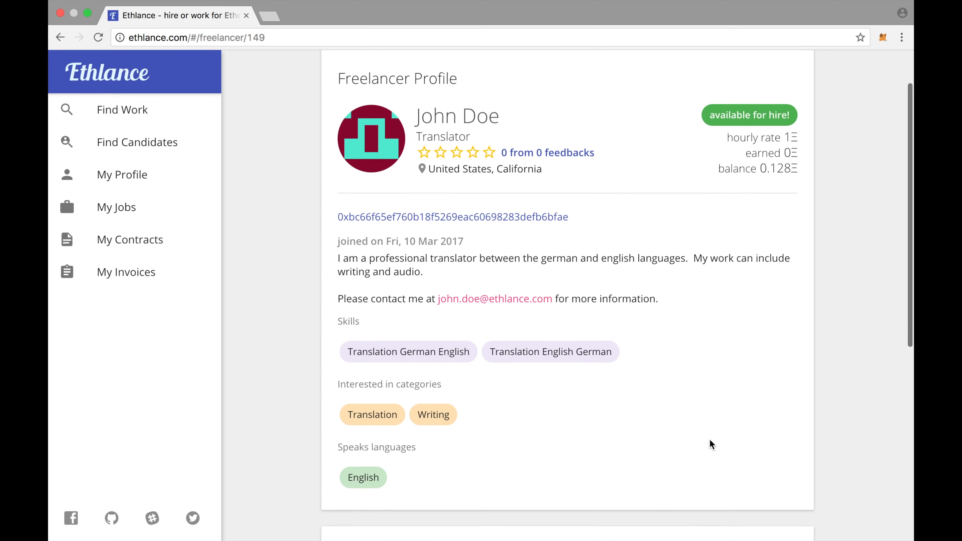
scroll(710, 453, "down", 2)
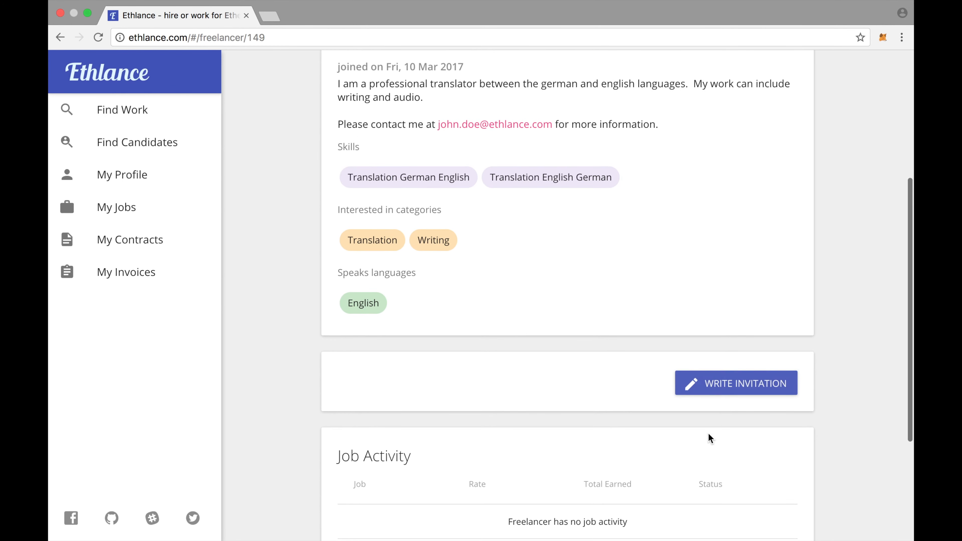
left_click(722, 392)
scroll(722, 393, "down", 5)
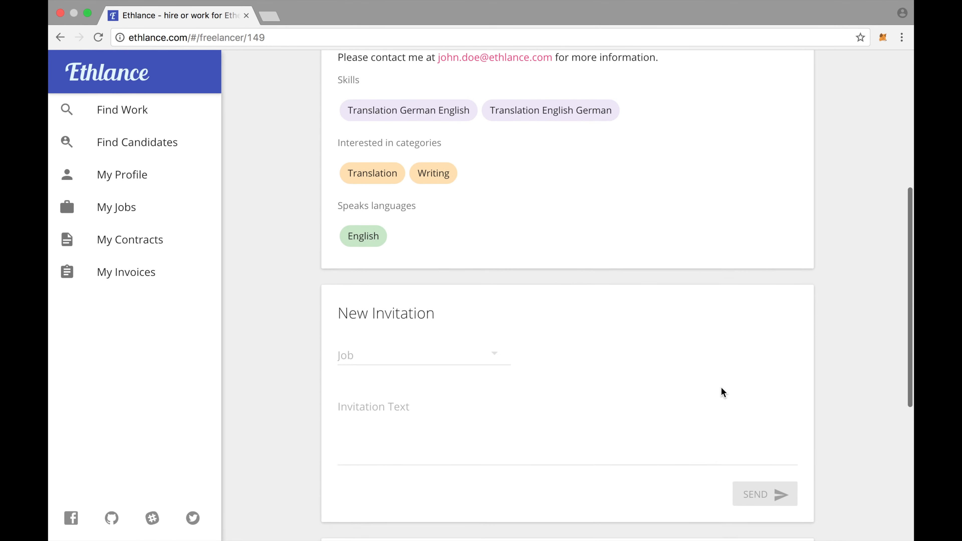
Choose the Translate Marketing Brochure job and enter 'Please review this job, it appears as though you are well qualified.'.
left_click(404, 265)
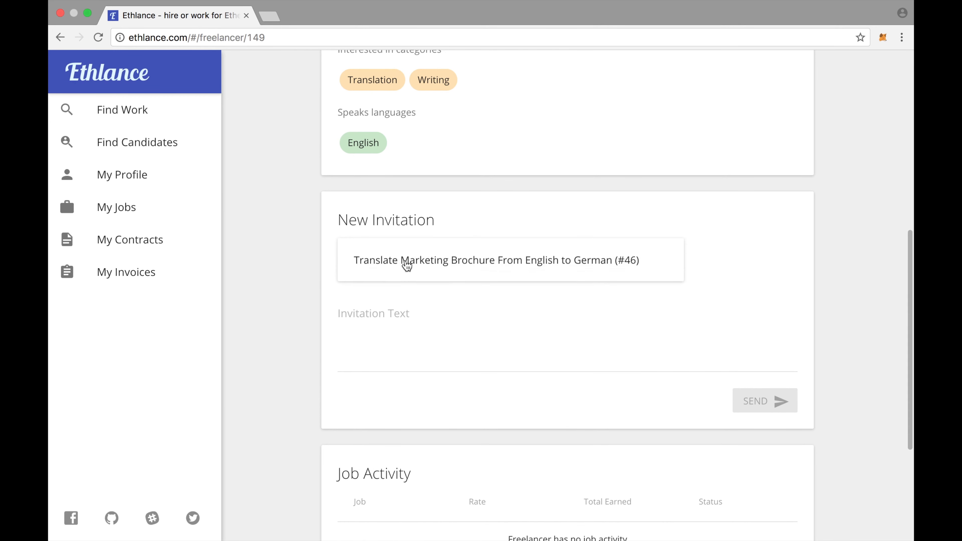
left_click(443, 269)
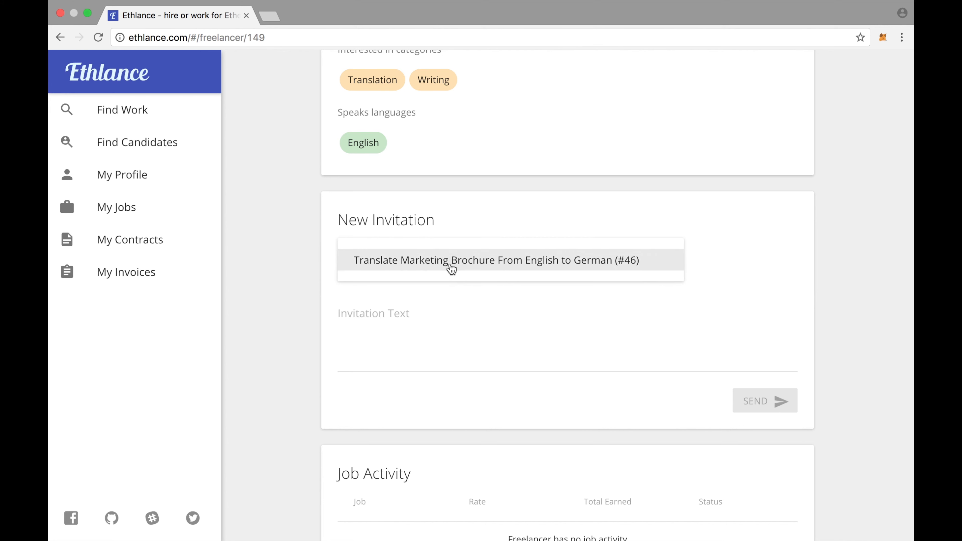
left_click(450, 269)
left_click(447, 312)
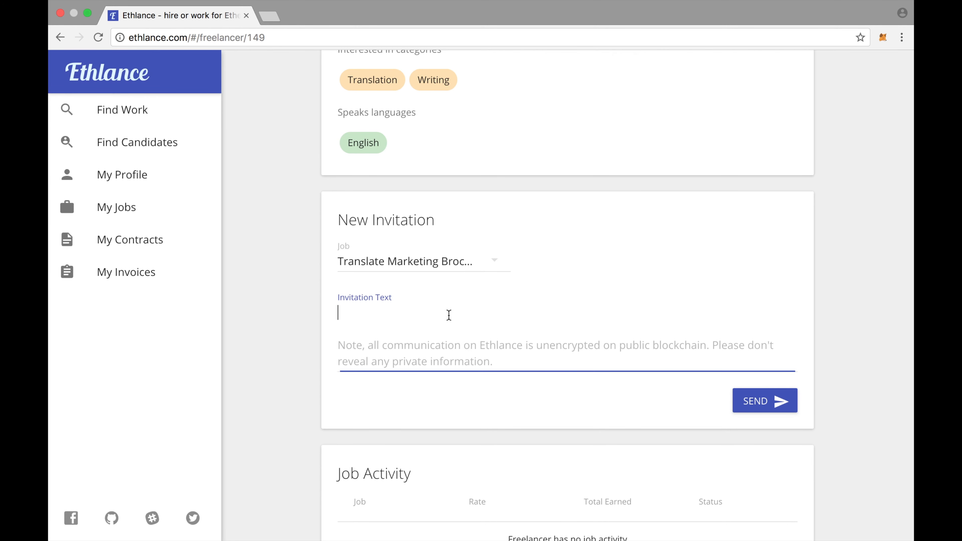
type("Please review this job, it appears as though you are well qualified.")
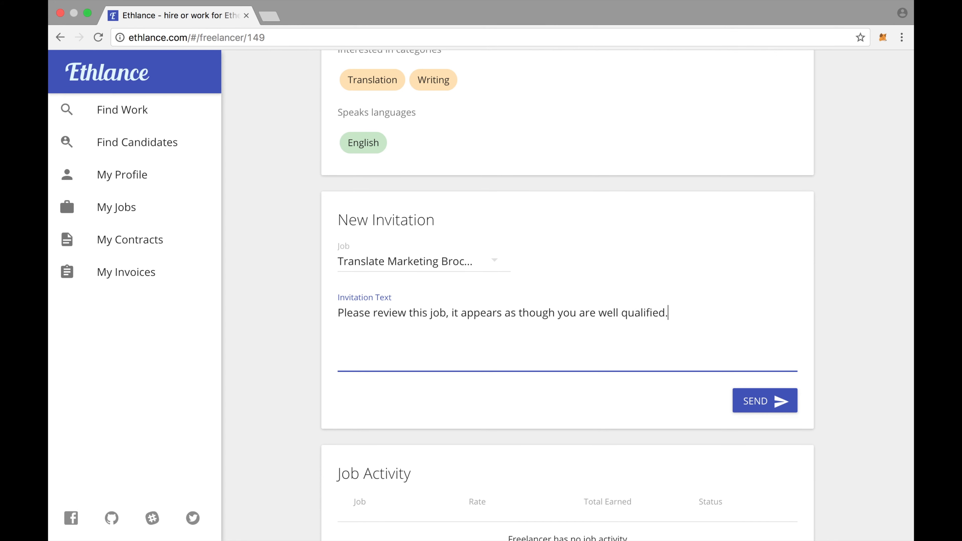
Send the brochure-job invitation and approve its transaction in MetaMask.
left_click(762, 403)
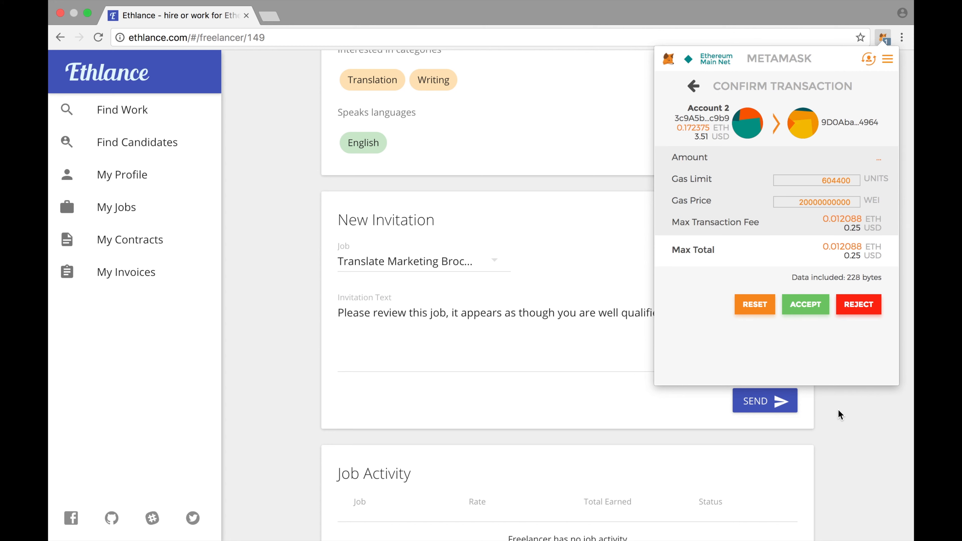
left_click(806, 311)
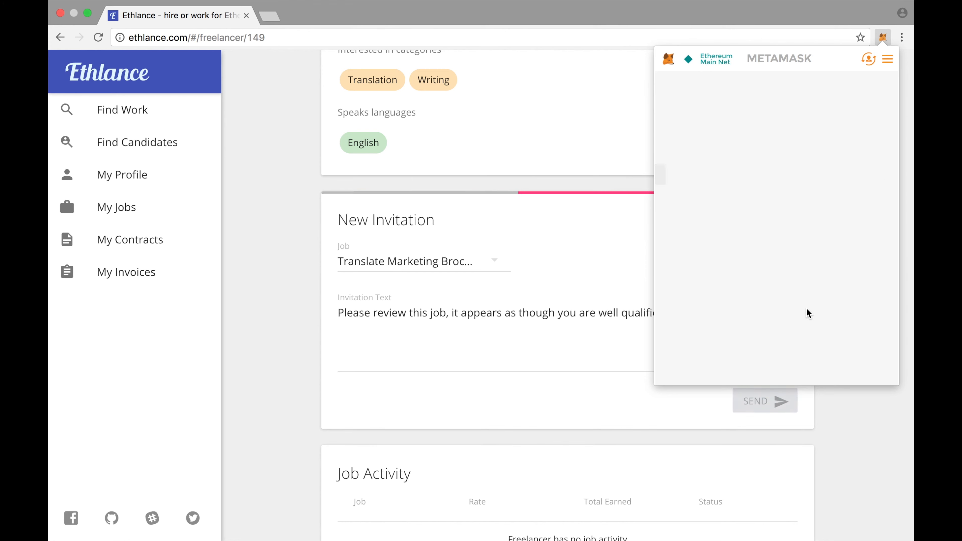
left_click(841, 402)
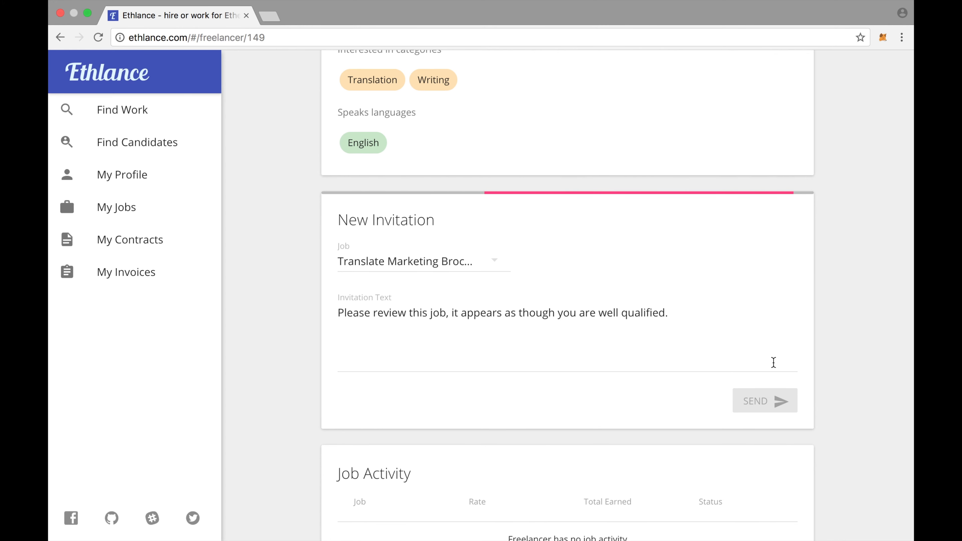
Go to the employer's My Jobs list.
scroll(773, 360, "up", 1)
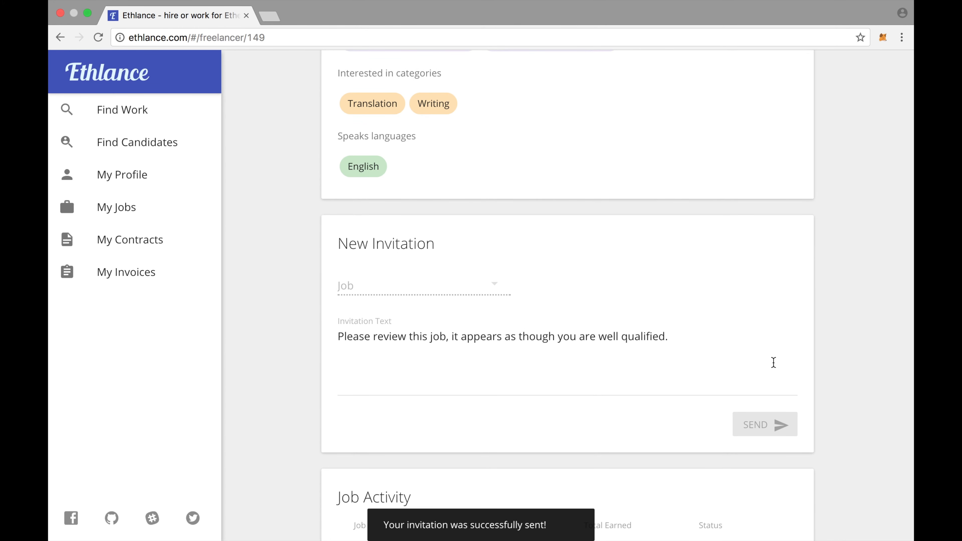
scroll(773, 363, "up", 10)
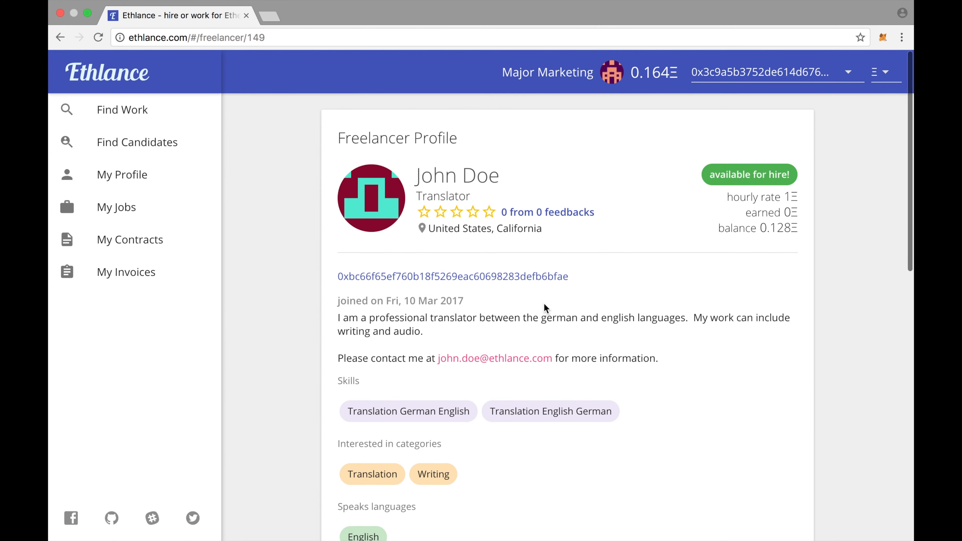
left_click(152, 209)
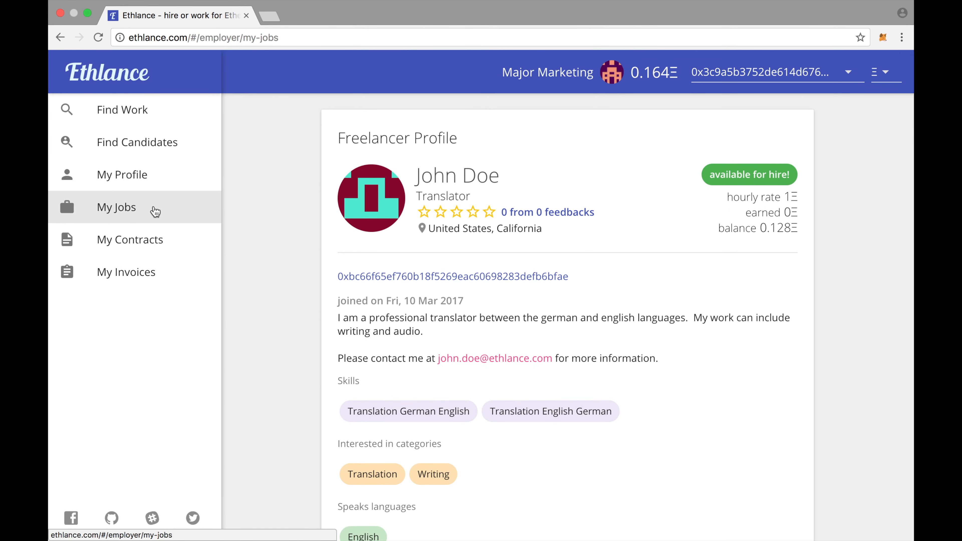
Open the brochure translation job and view the Translator's proposal in its Proposals table.
left_click(413, 211)
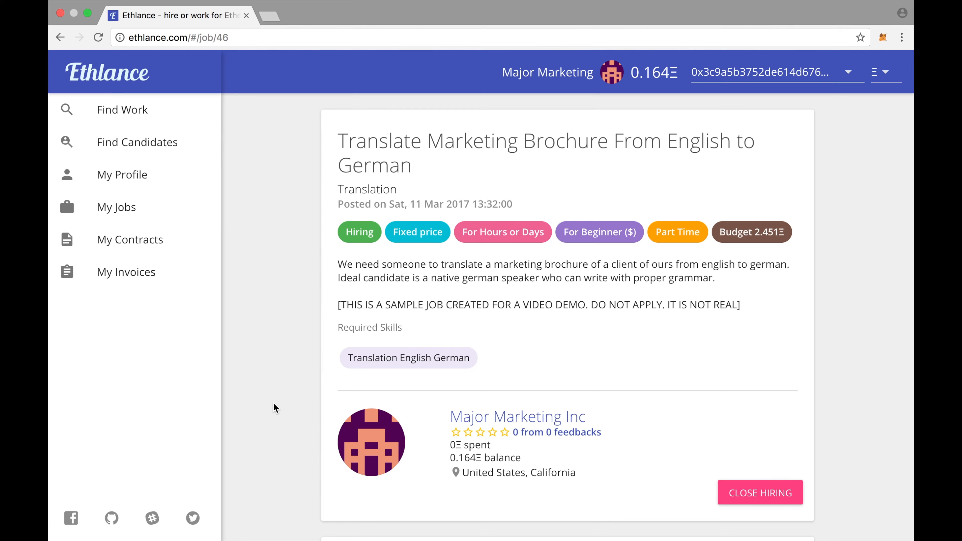
scroll(275, 404, "down", 5)
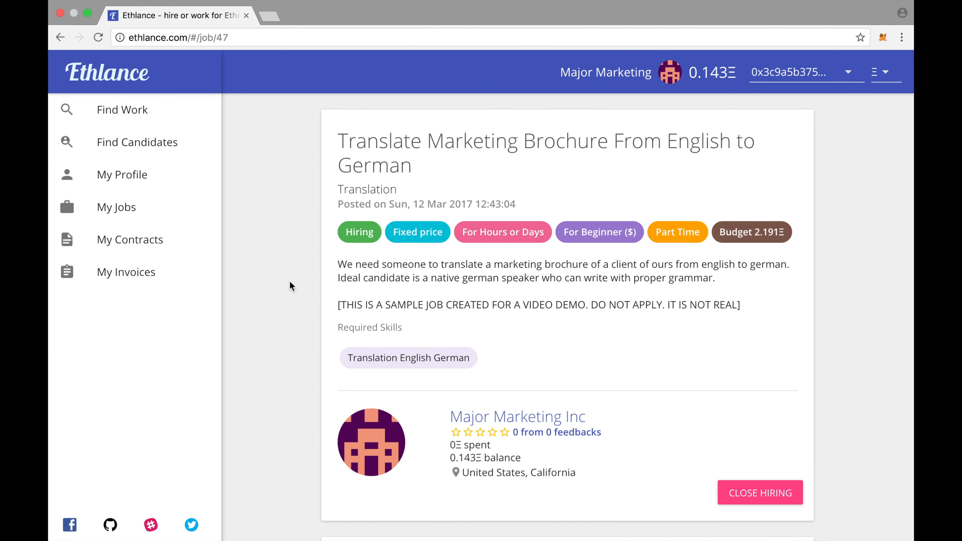
scroll(289, 280, "down", 8)
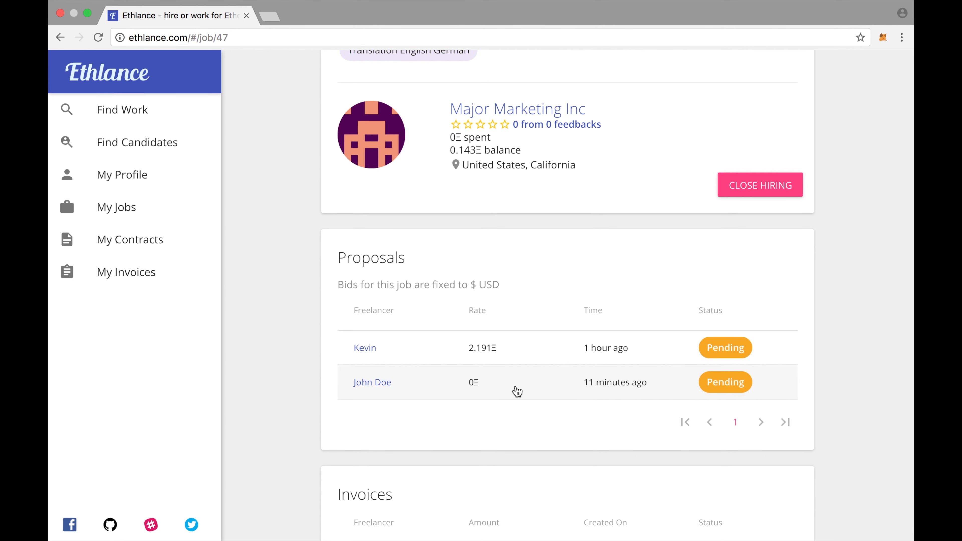
left_click(392, 383)
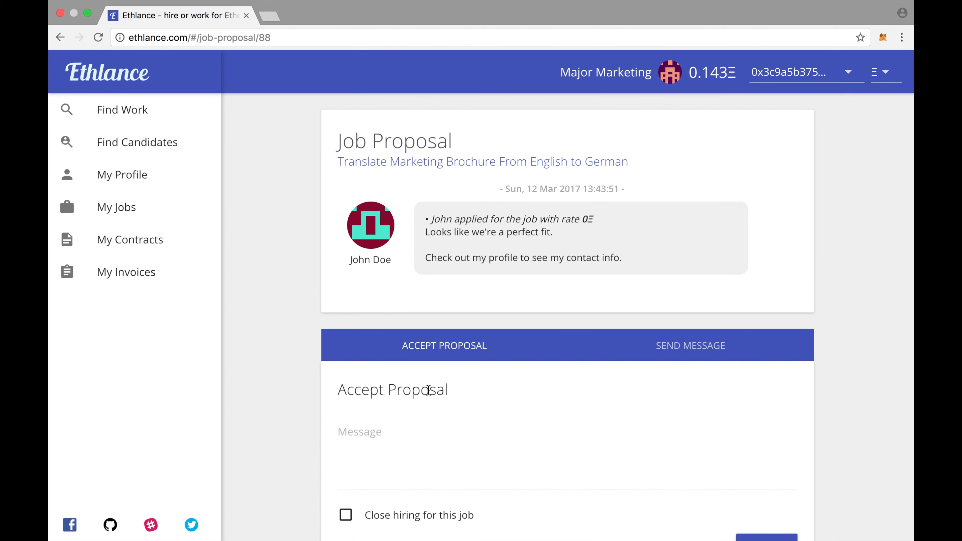
Add acceptance message 'Looking forward to working with you. We'll continue this conversation over email.' and close hiring.
left_click(407, 440)
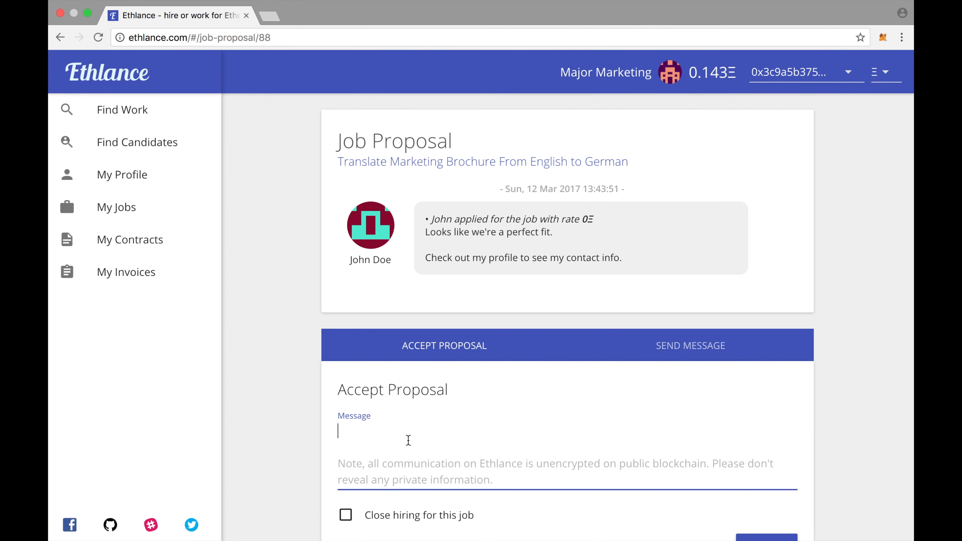
scroll(627, 420, "down", 1)
scroll(628, 420, "down", 2)
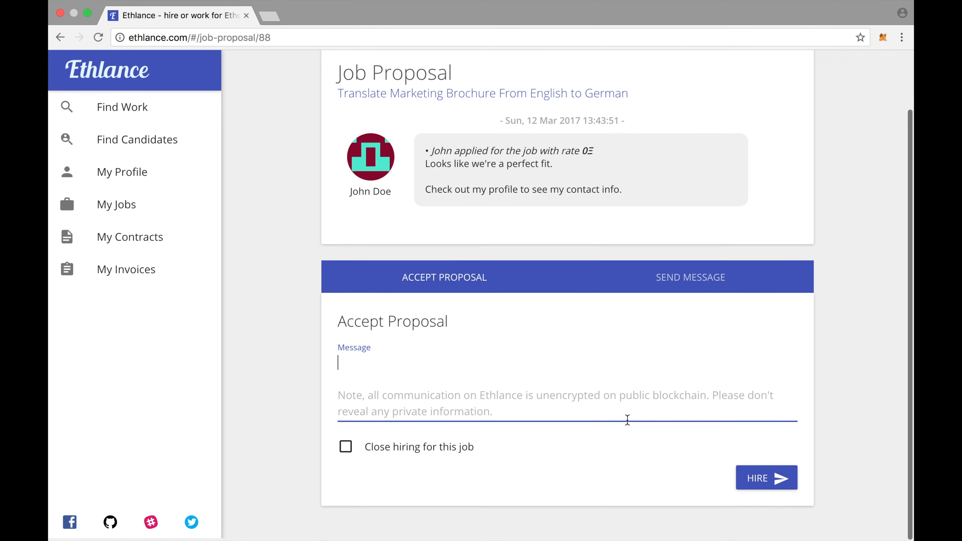
left_click(687, 279)
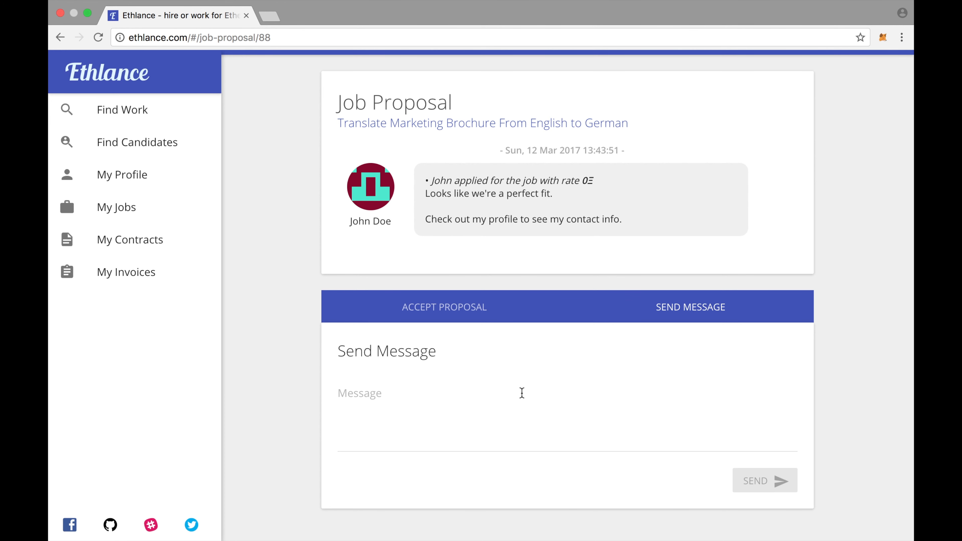
left_click(454, 322)
left_click(436, 375)
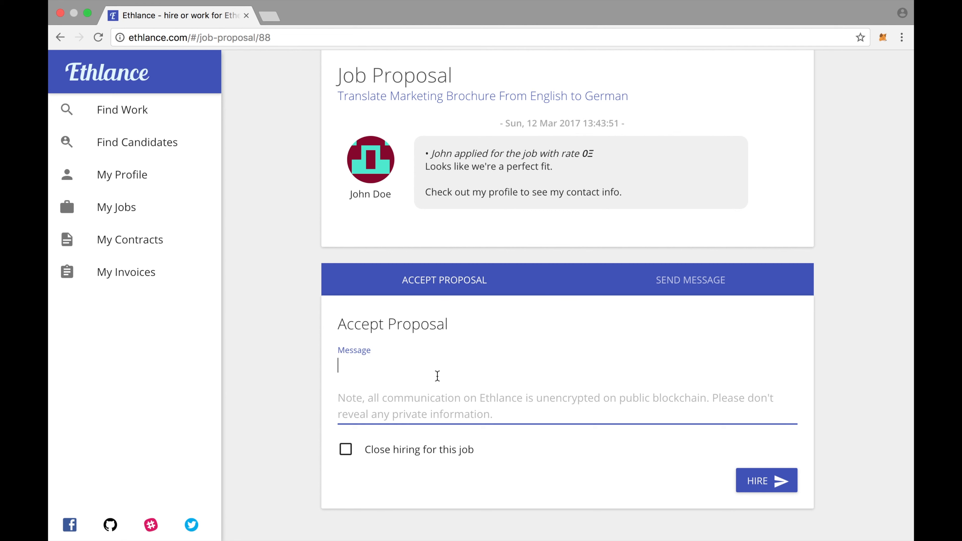
type("Looking forward to working with you.  We'll continue this conversation over email.")
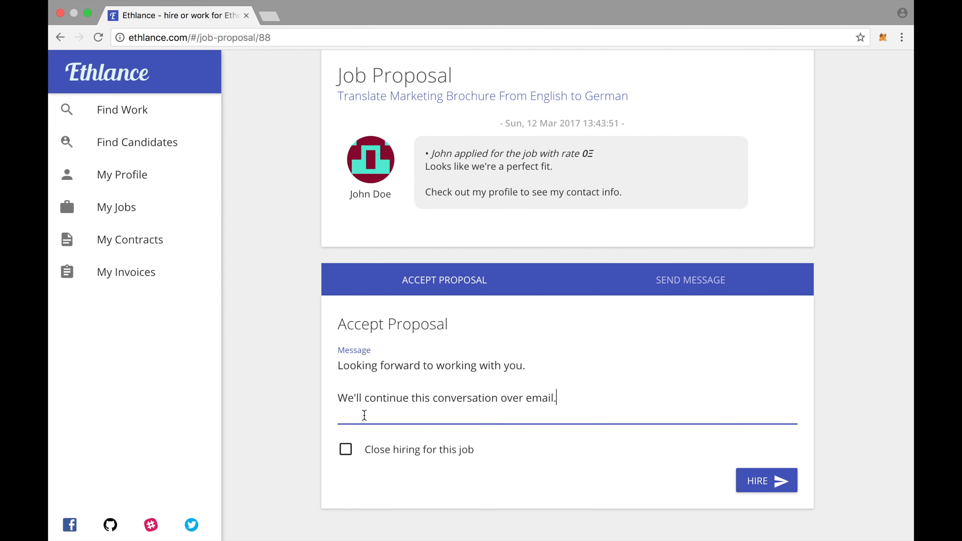
left_click(351, 450)
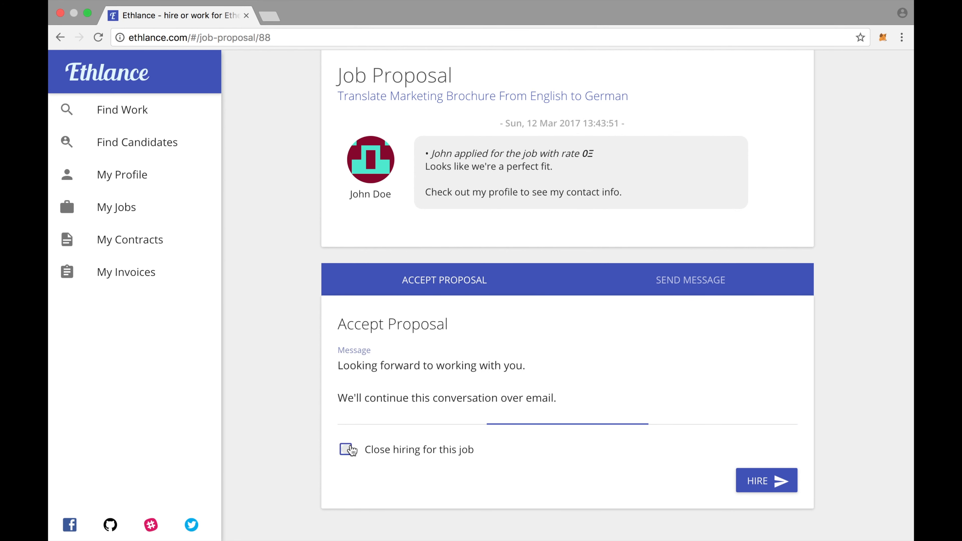
Hire the Translator and approve the 0.005312 ETH hire transaction in MetaMask.
left_click(755, 483)
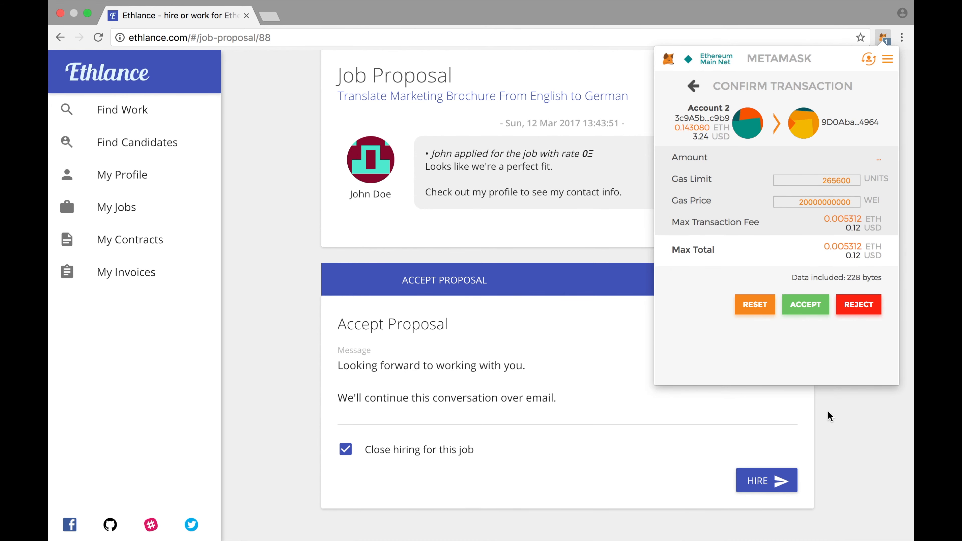
left_click(810, 306)
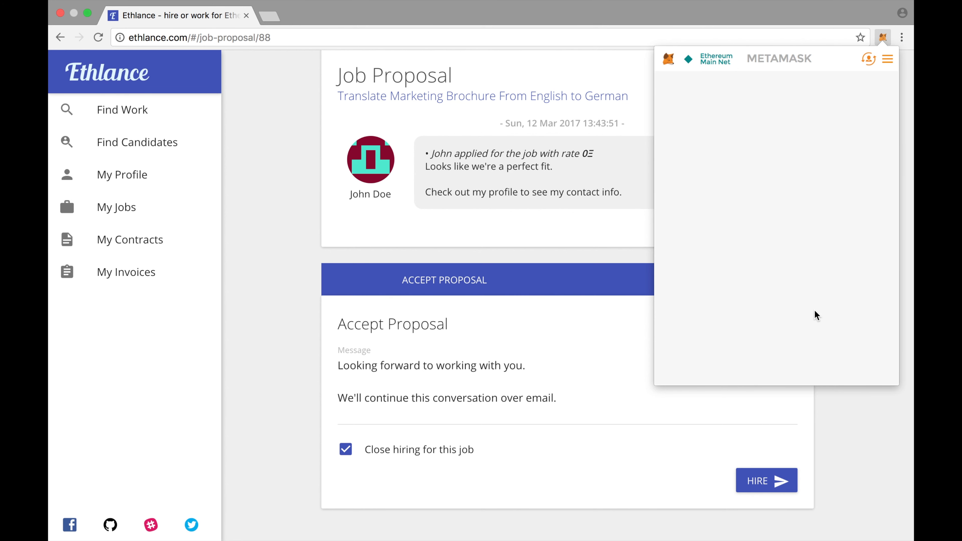
left_click(834, 408)
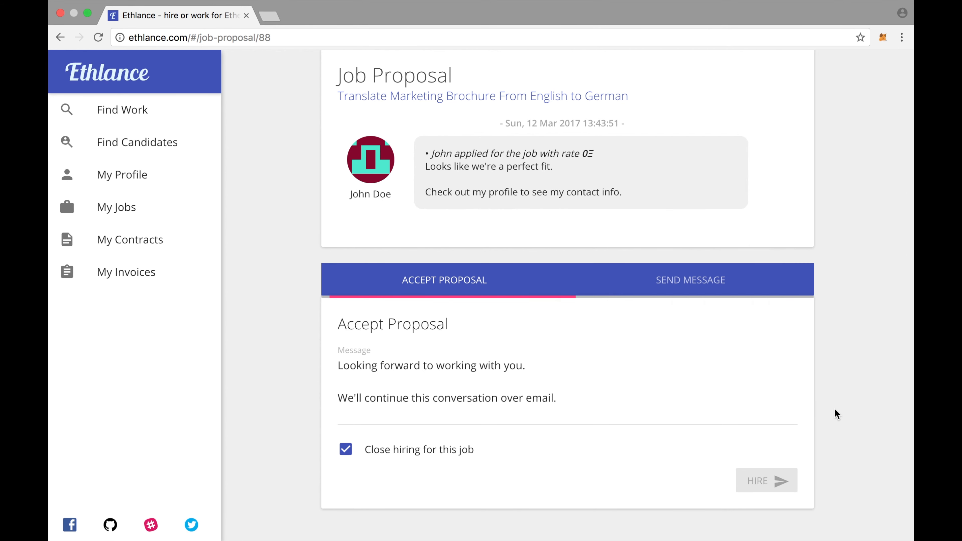